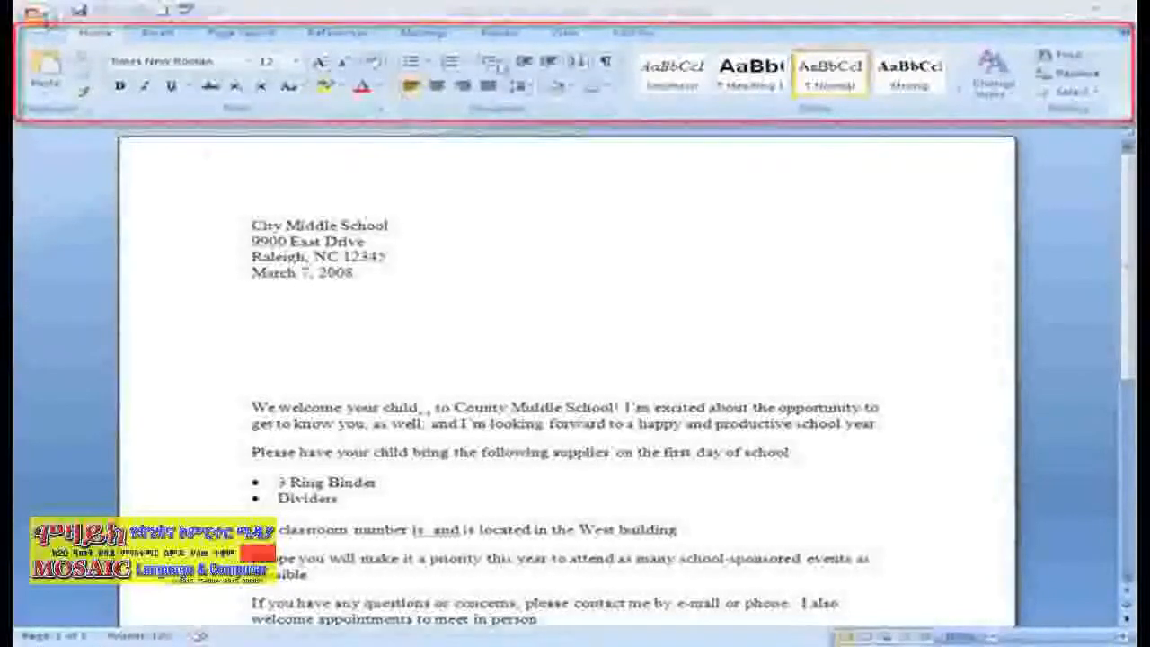
- Switch the ribbon to the Mailings tab for the welcome letter
left_click(429, 34)
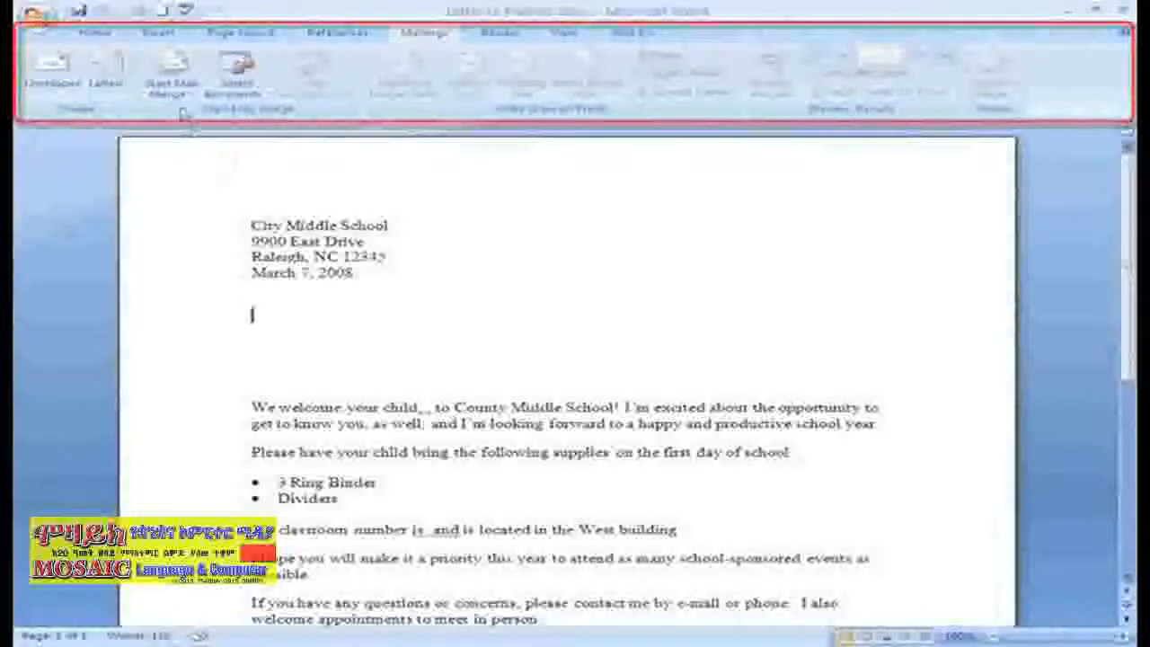
- Launch the Step by Step Mail Merge Wizard from Start Mail Merge
left_click(189, 83)
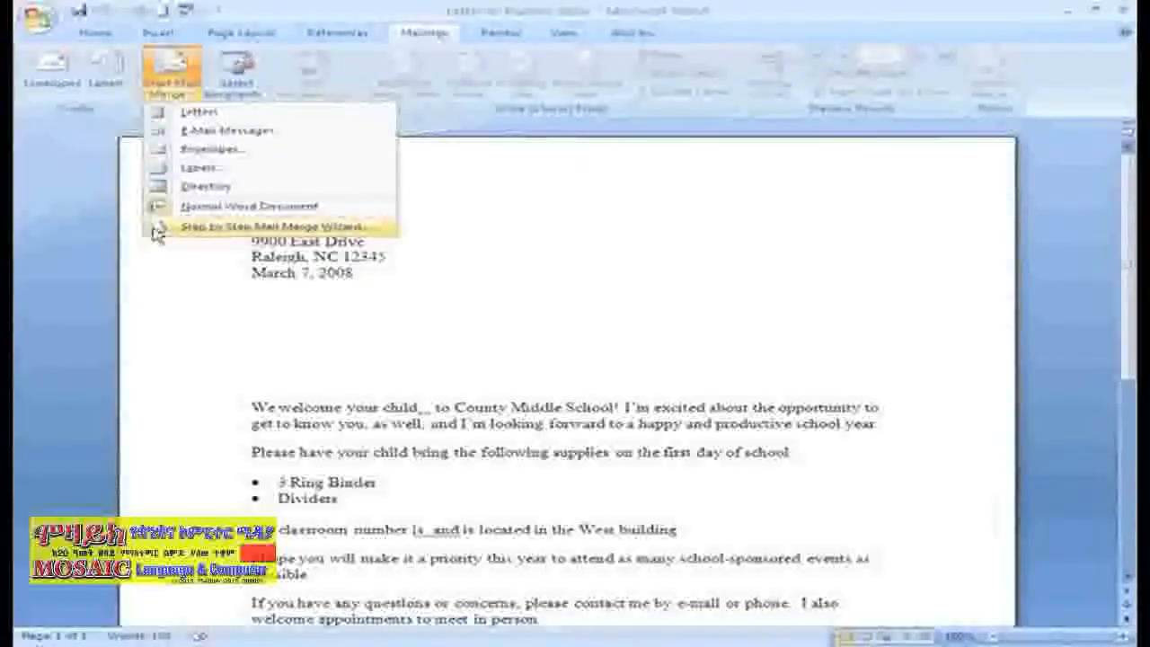
left_click(154, 230)
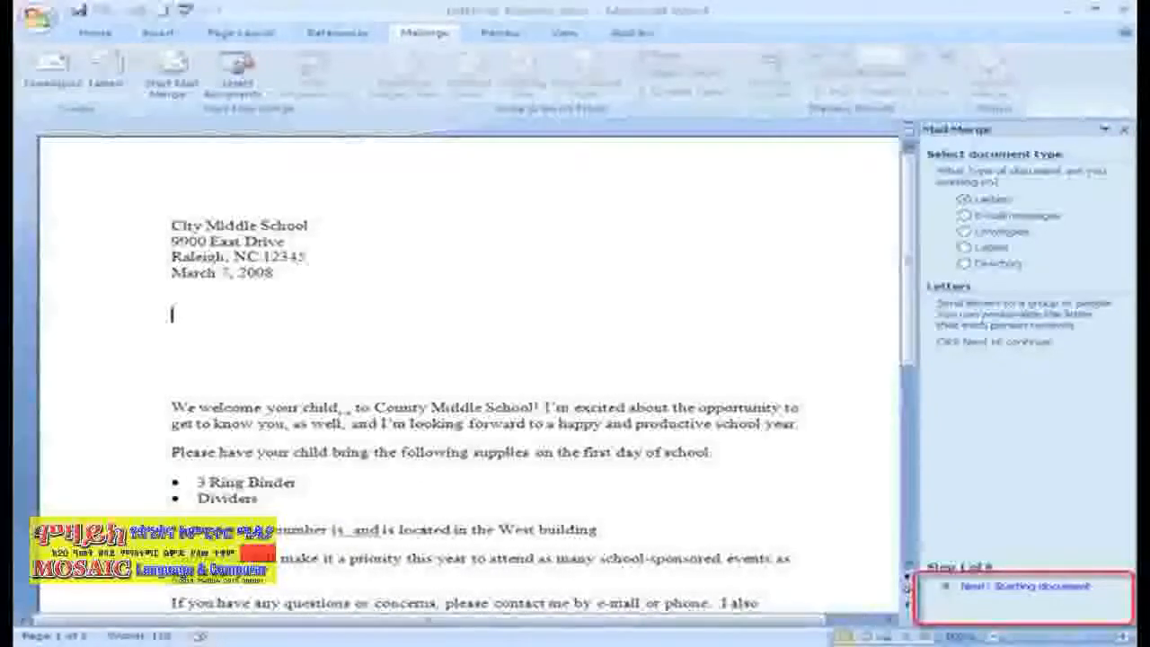
- Keep Letters and Use the current document, advancing the wizard to Select recipients
left_click(982, 589)
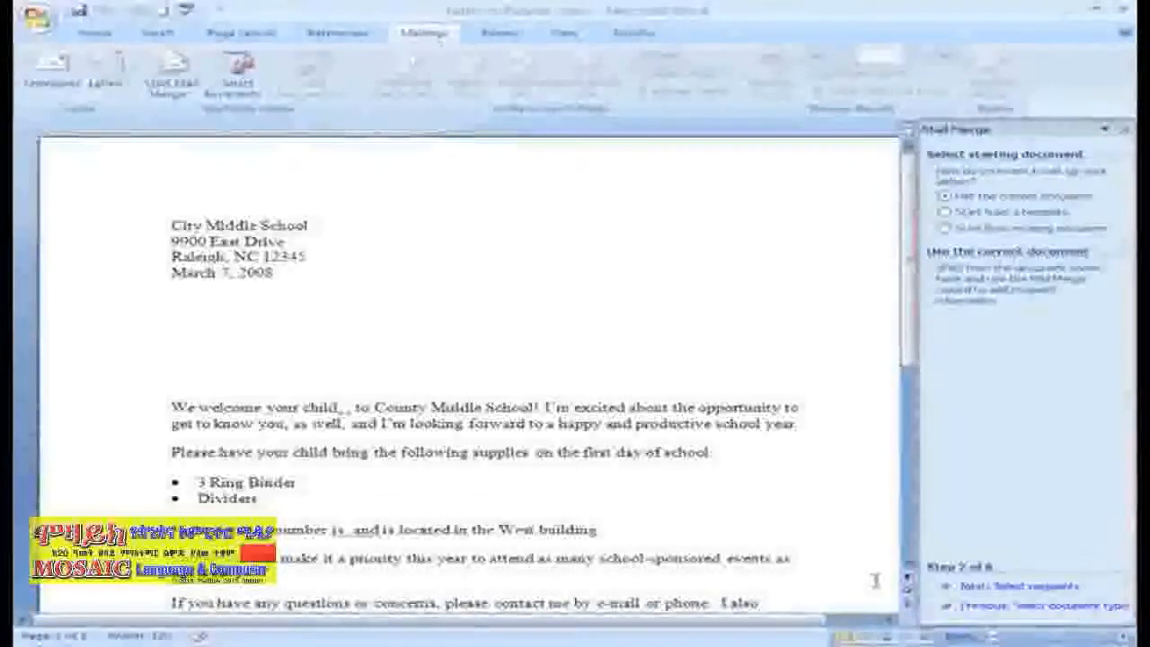
left_click(1004, 586)
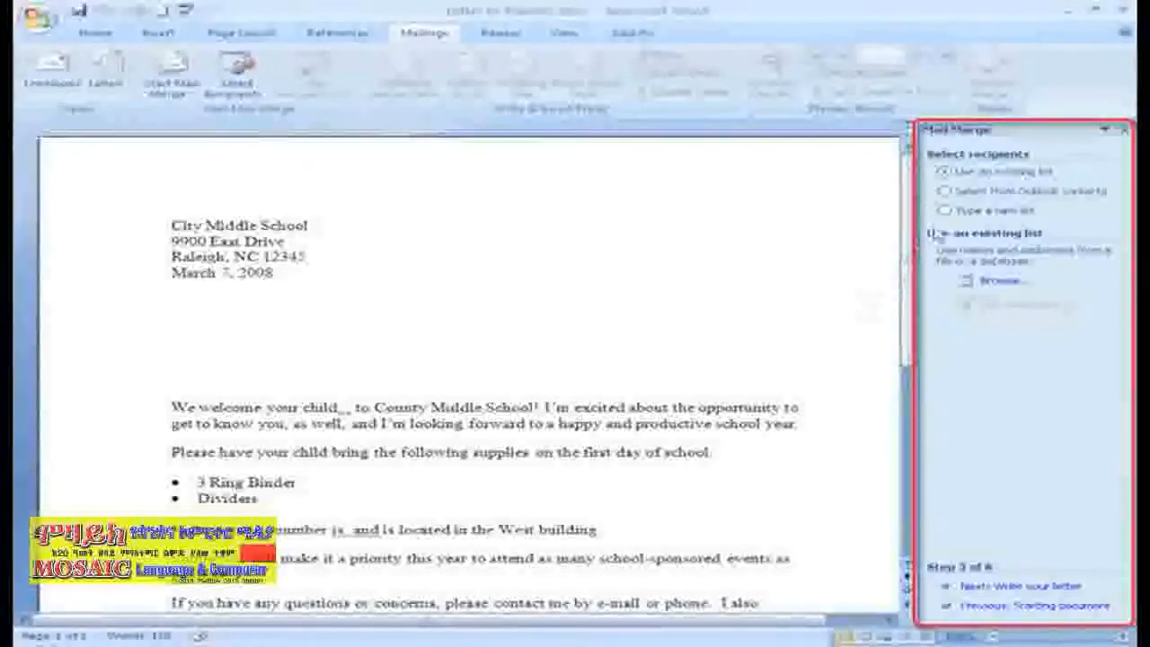
- Choose Type a new list, create it, and open Customize Columns in New Address List
left_click(944, 210)
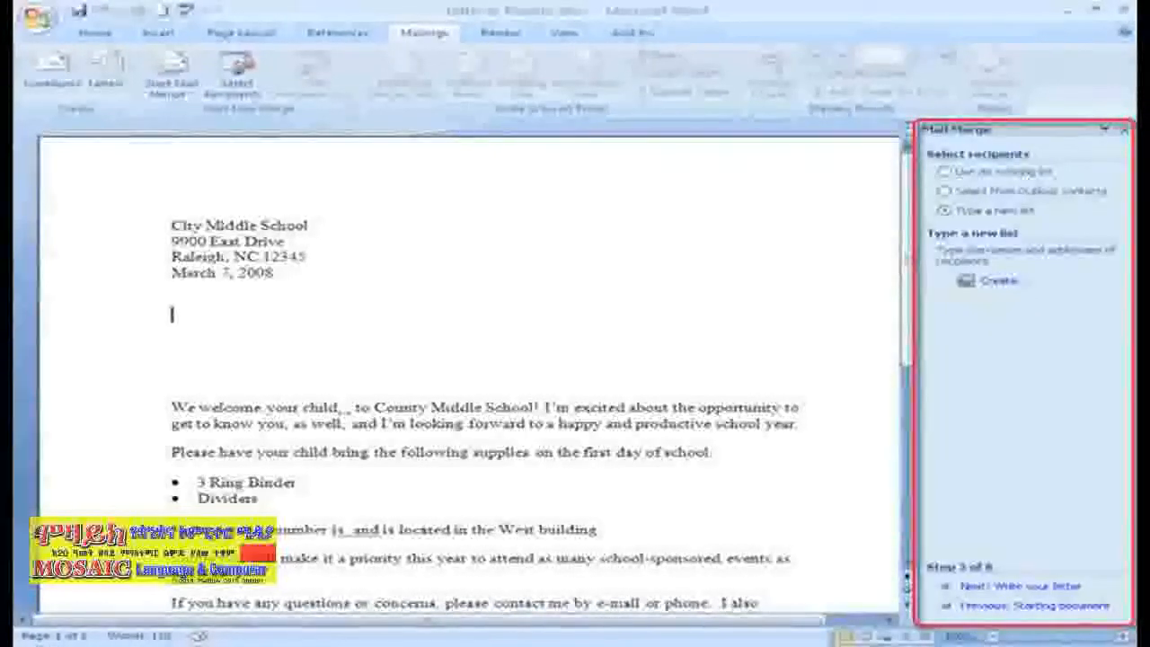
left_click(994, 284)
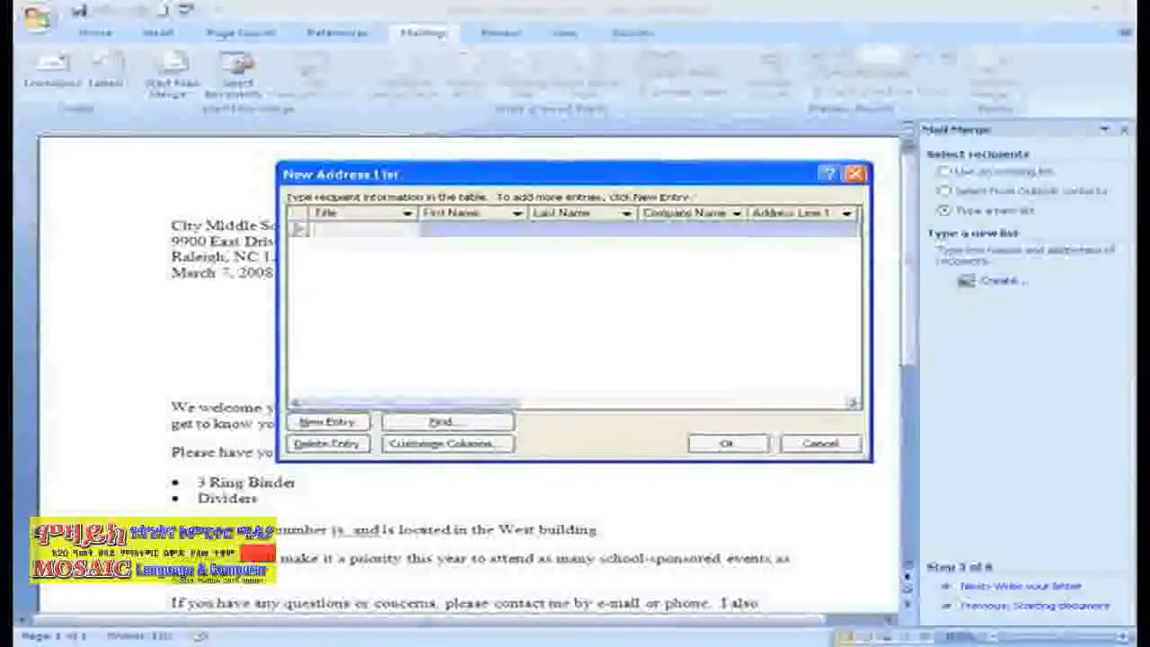
left_click(492, 444)
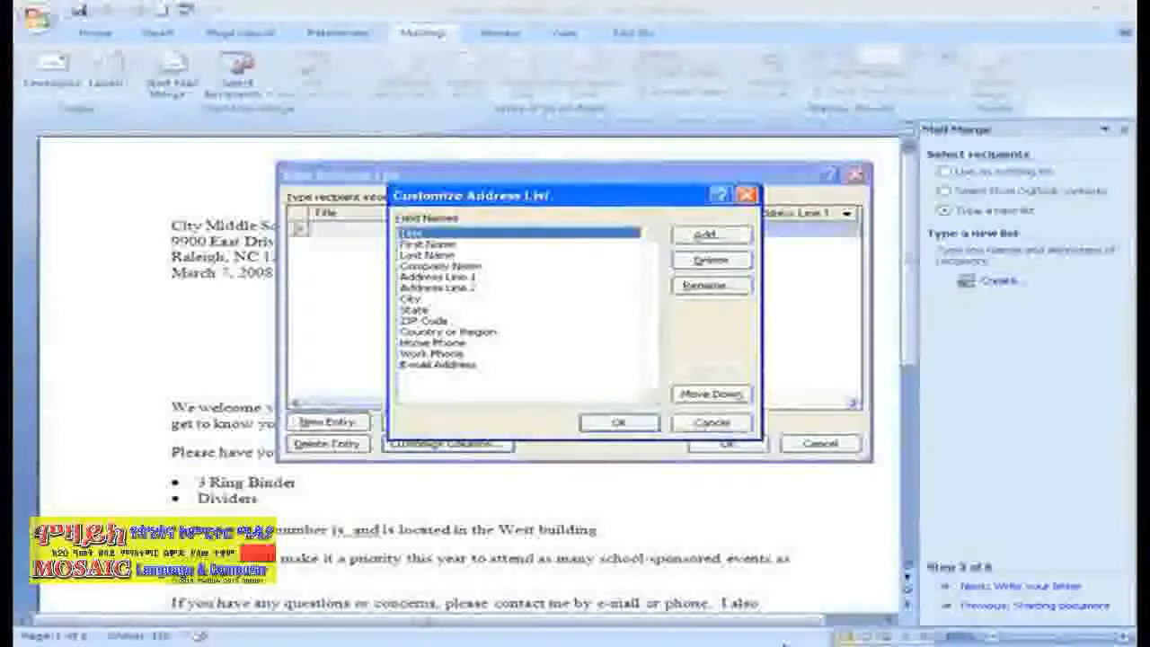
- Delete the Company Name, Address Line 2 and Country or Region fields, confirming each
left_click(465, 266)
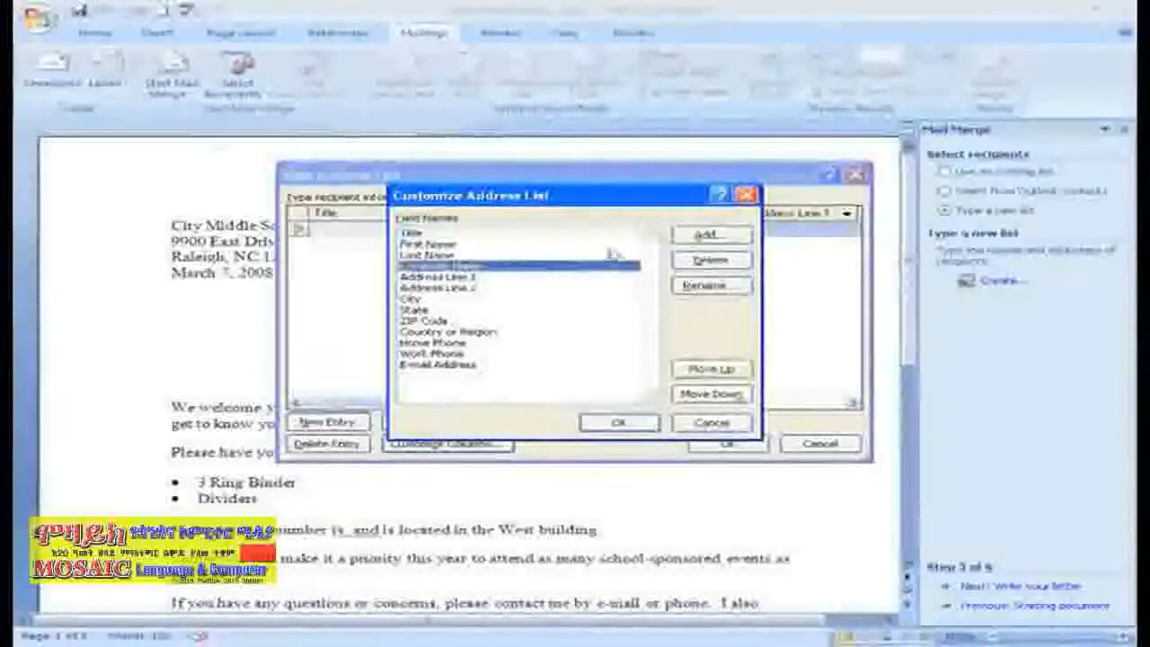
left_click(710, 261)
left_click(533, 377)
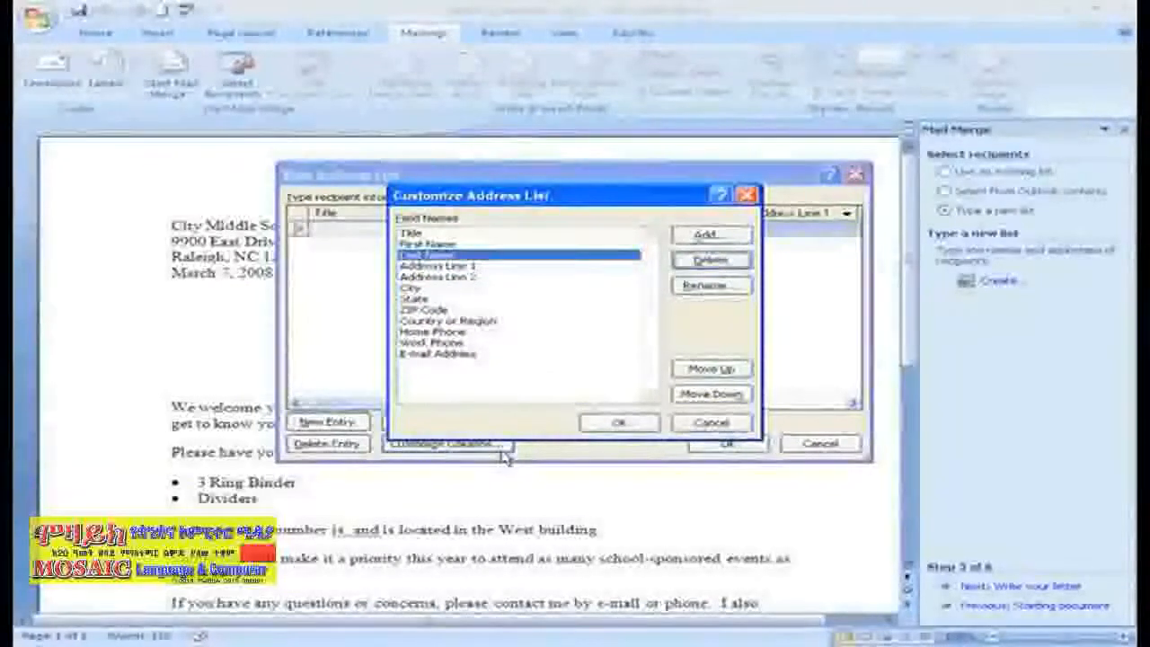
left_click(458, 279)
left_click(711, 261)
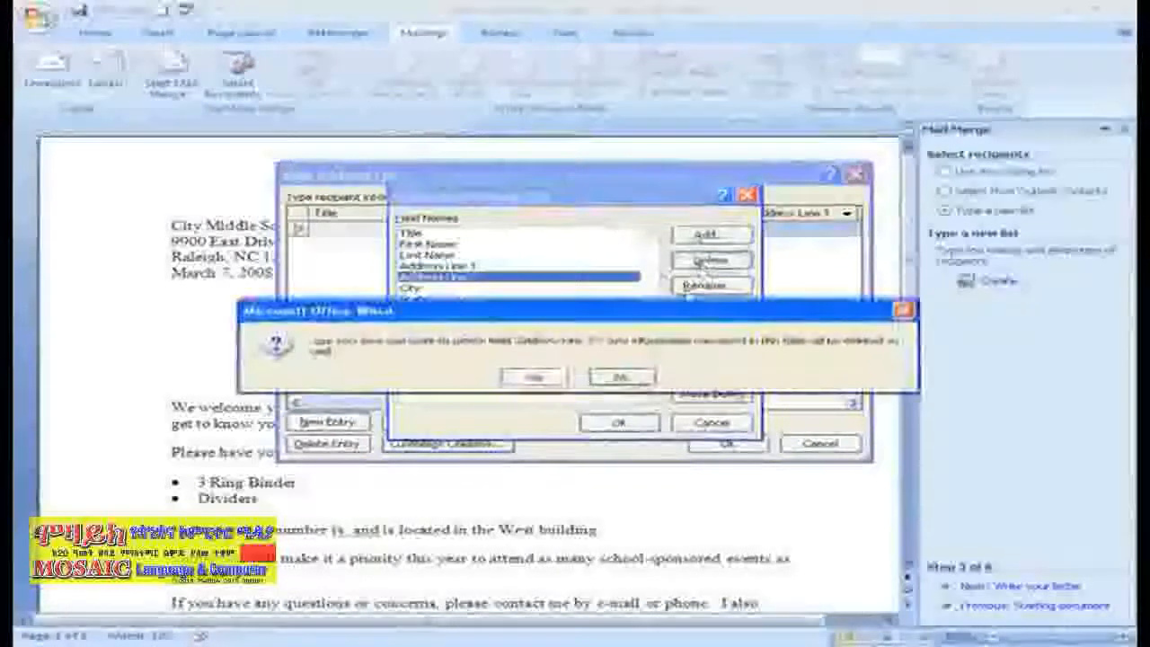
left_click(518, 381)
left_click(450, 310)
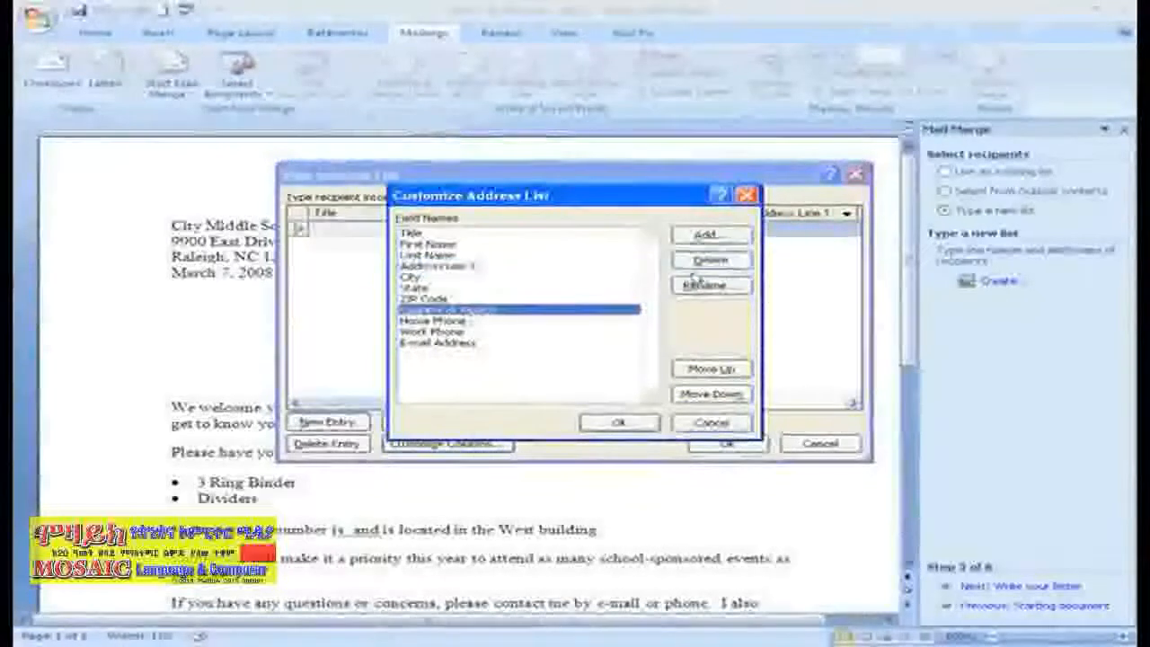
left_click(711, 261)
left_click(535, 377)
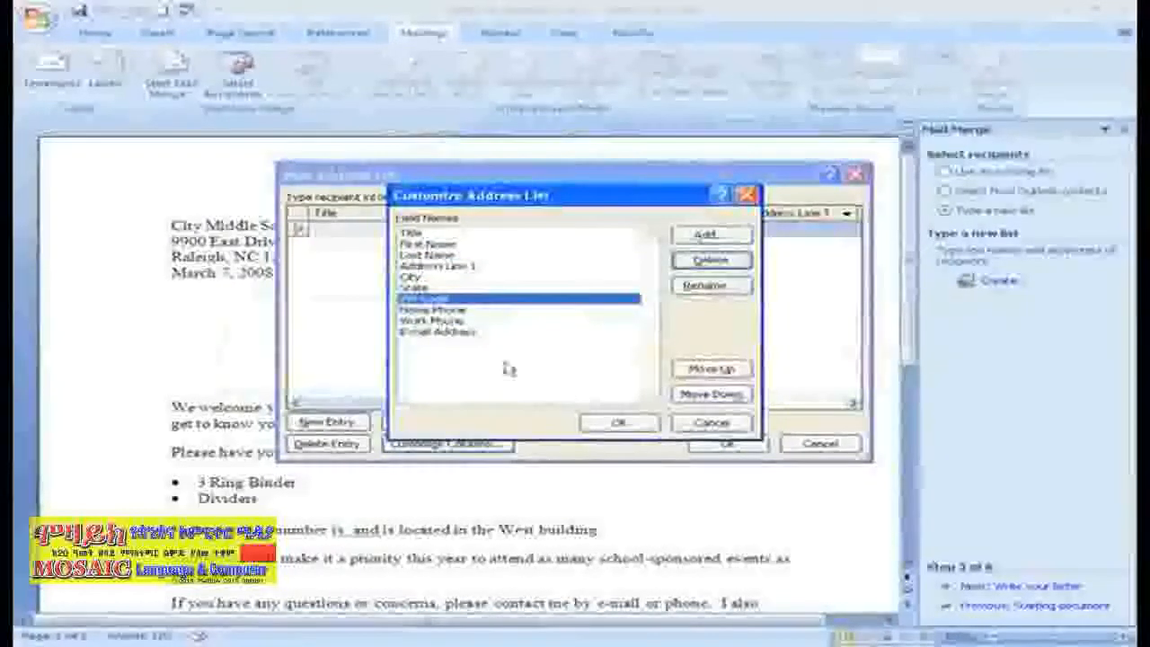
- Delete the Home Phone, Work Phone and E-mail Address fields, confirming each
left_click(454, 305)
left_click(711, 261)
left_click(536, 377)
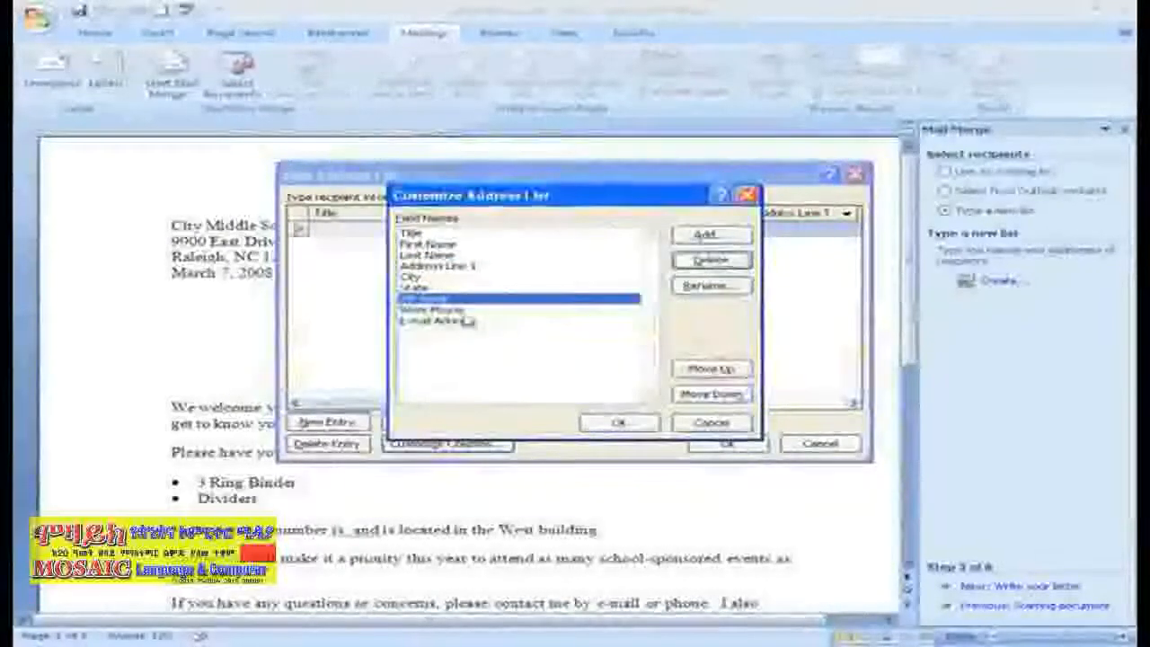
left_click(453, 309)
left_click(711, 260)
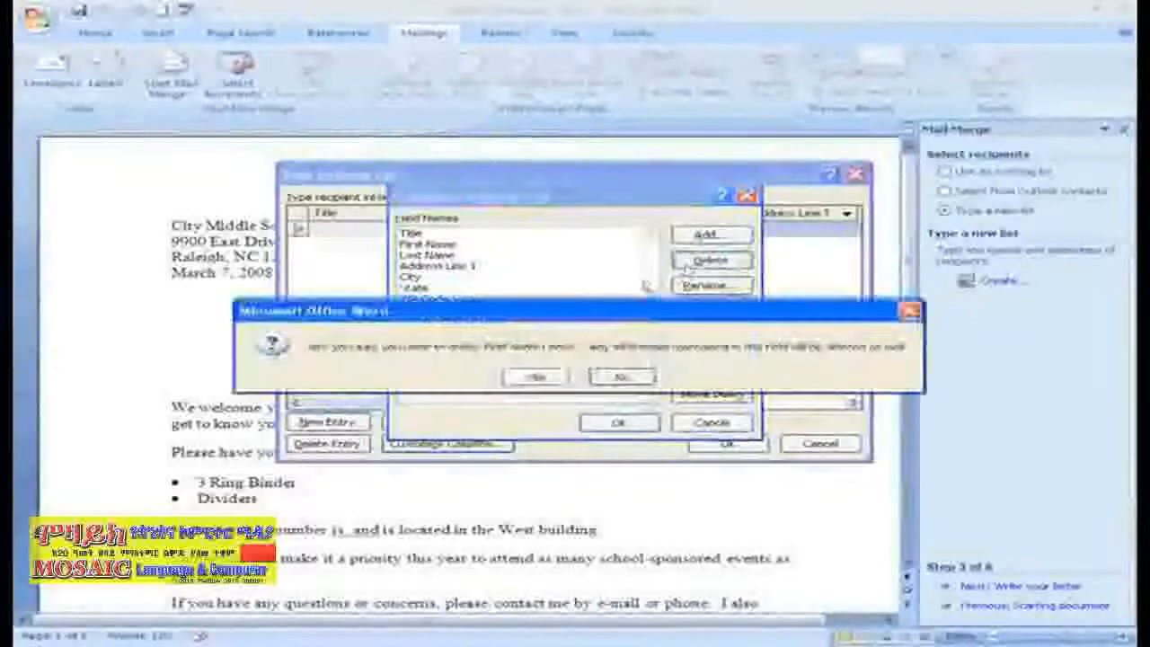
left_click(535, 377)
left_click(468, 310)
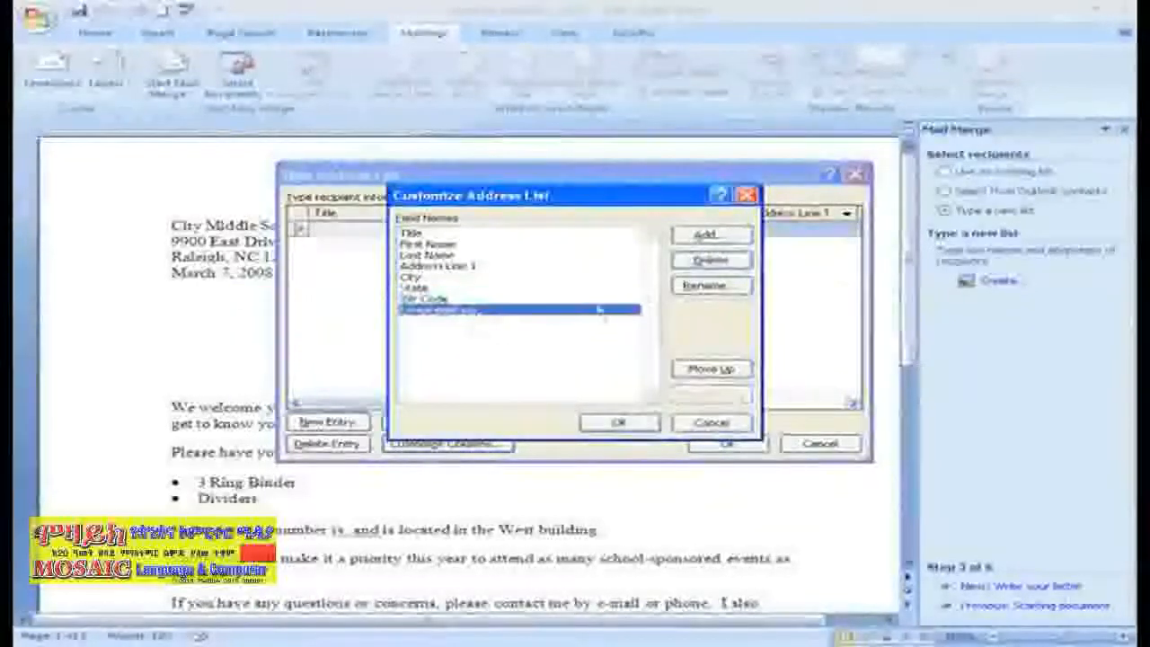
left_click(711, 261)
left_click(536, 377)
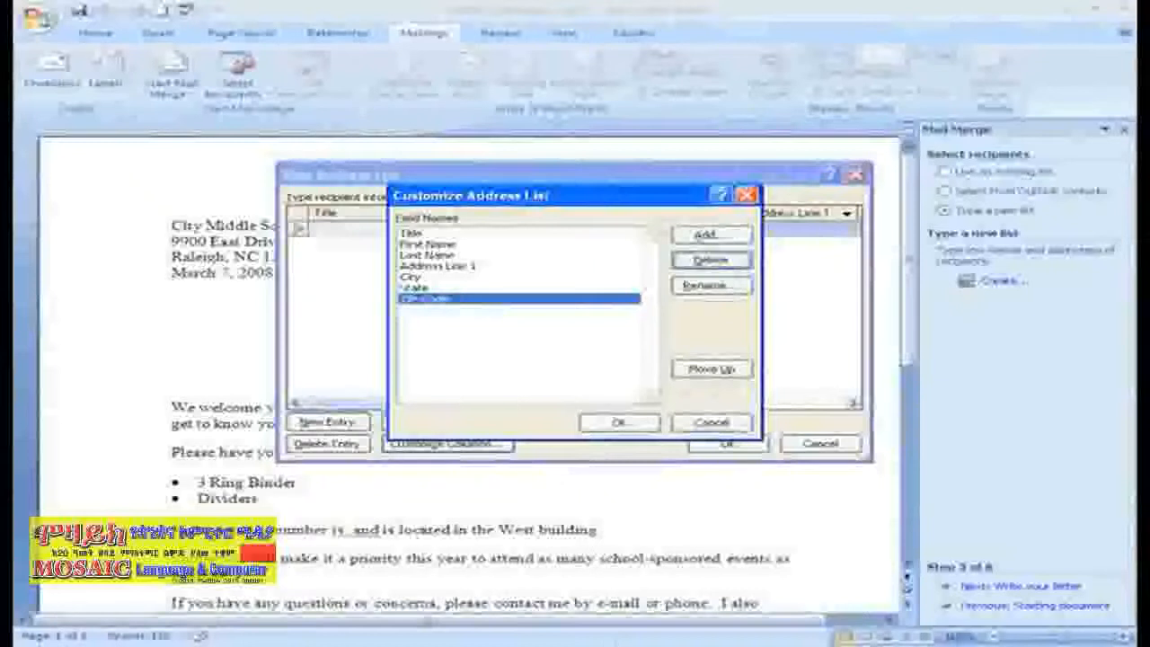
- Add new Student and Classroom fields and close Customize Address List
left_click(705, 235)
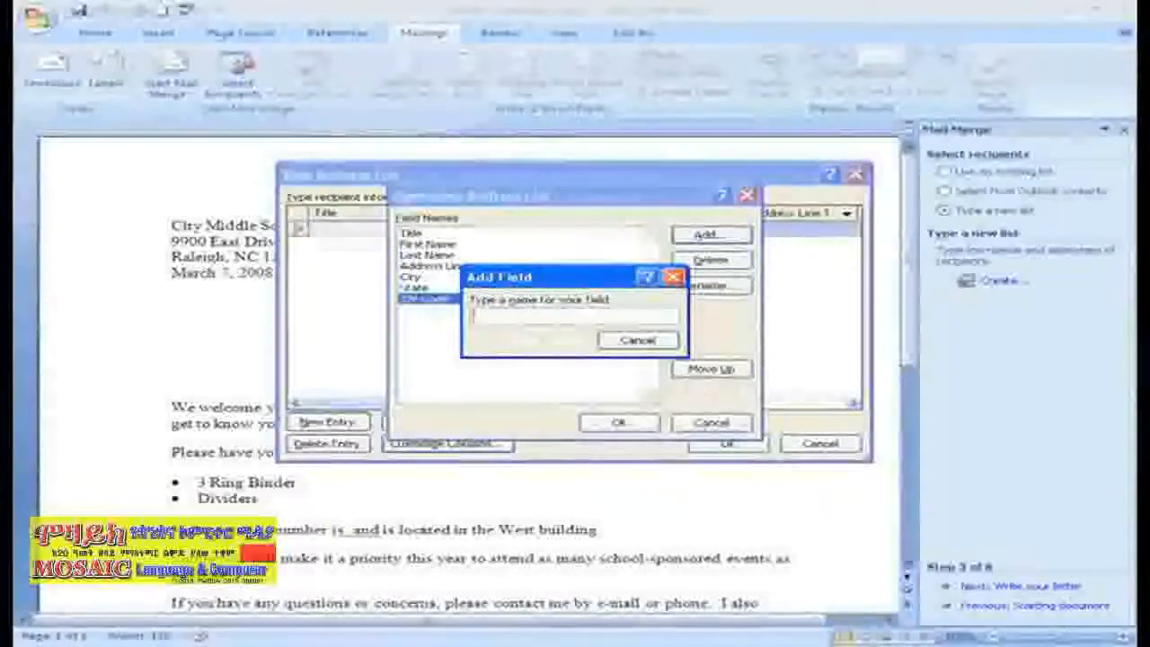
type("Student")
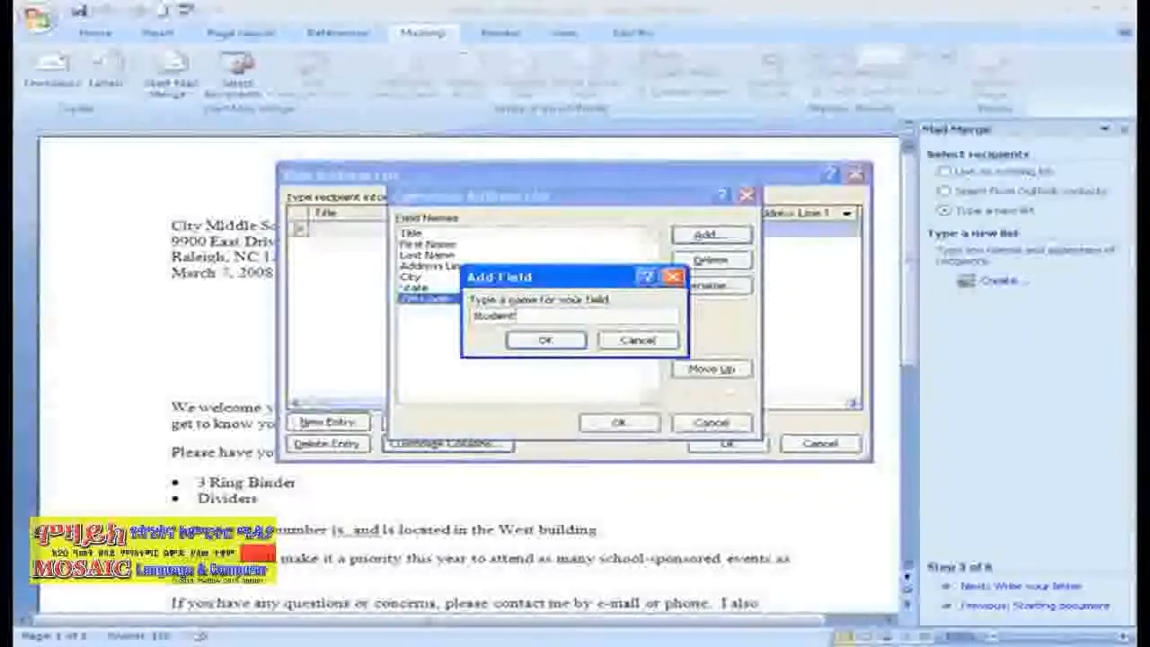
left_click(543, 341)
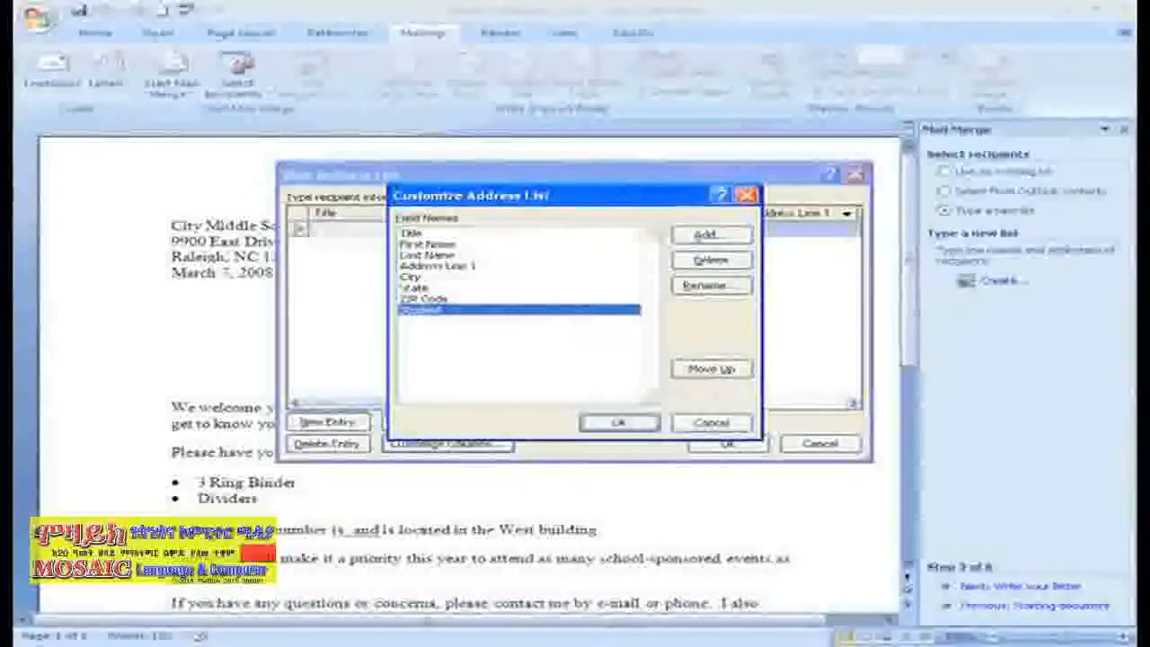
left_click(701, 238)
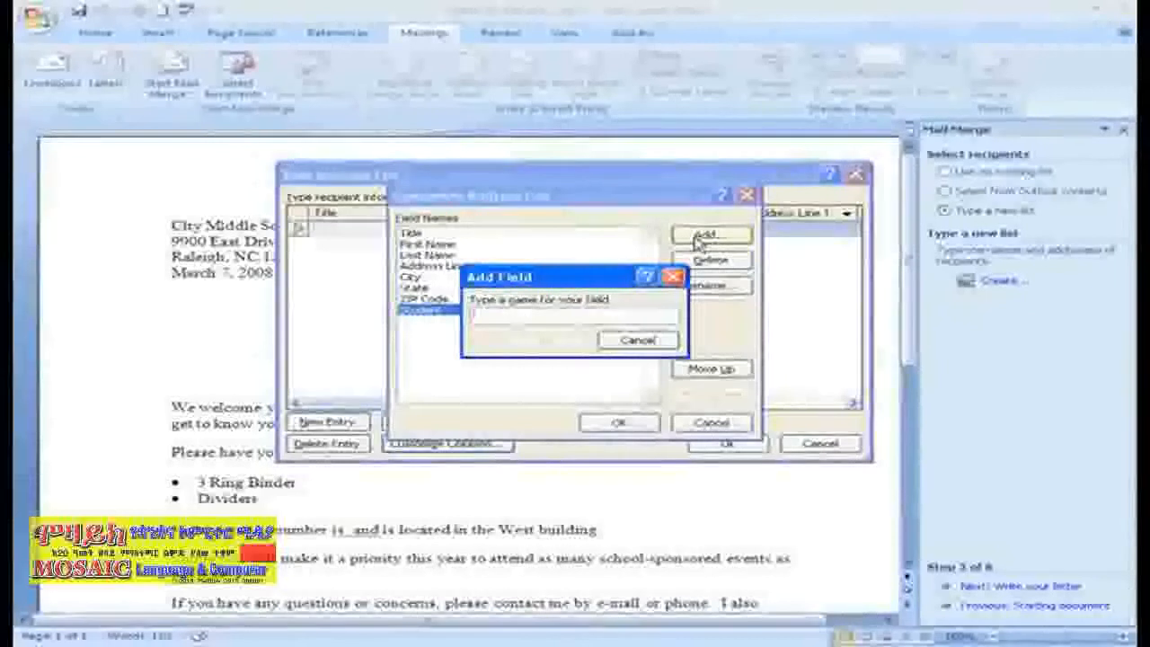
type("Classroom")
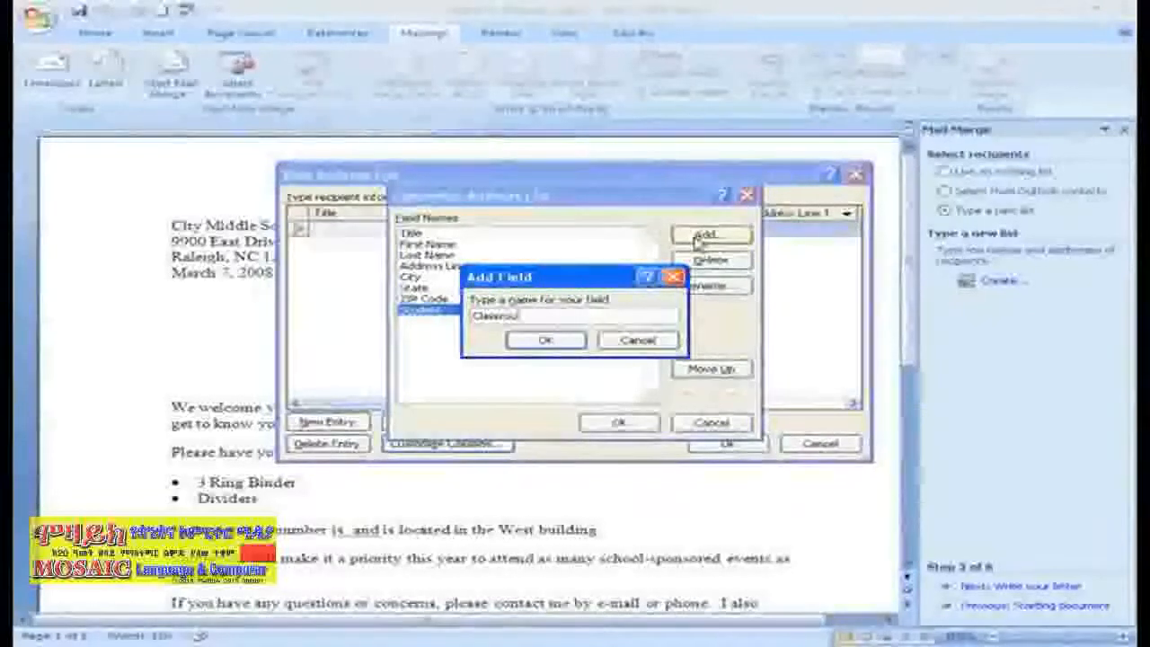
left_click(571, 342)
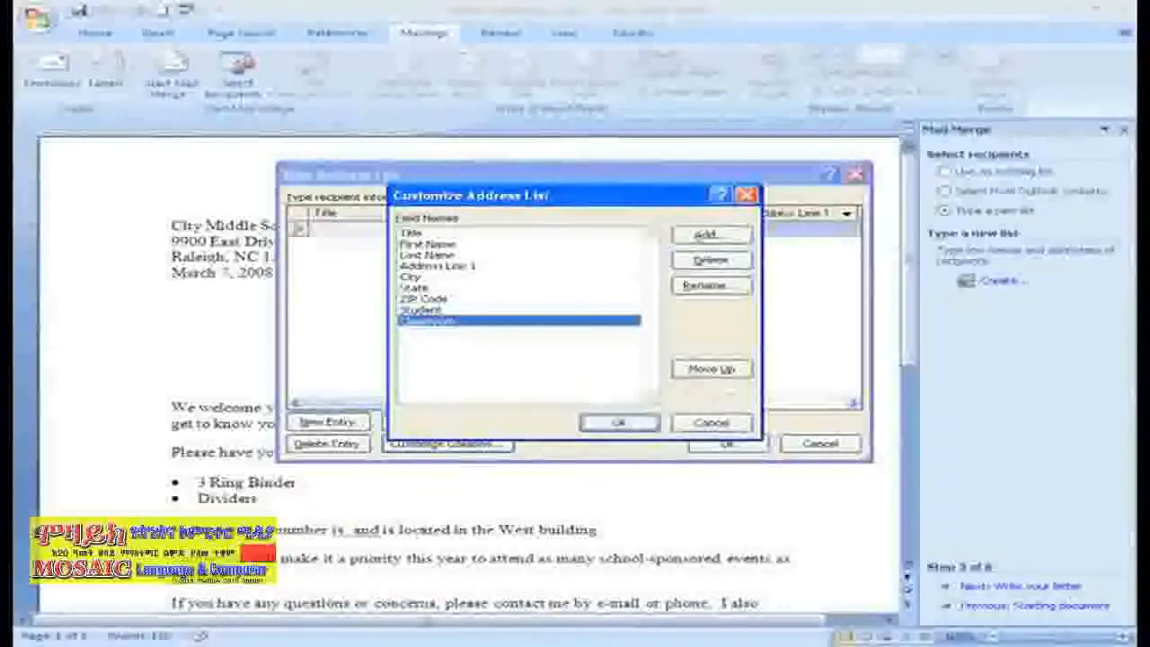
left_click(618, 422)
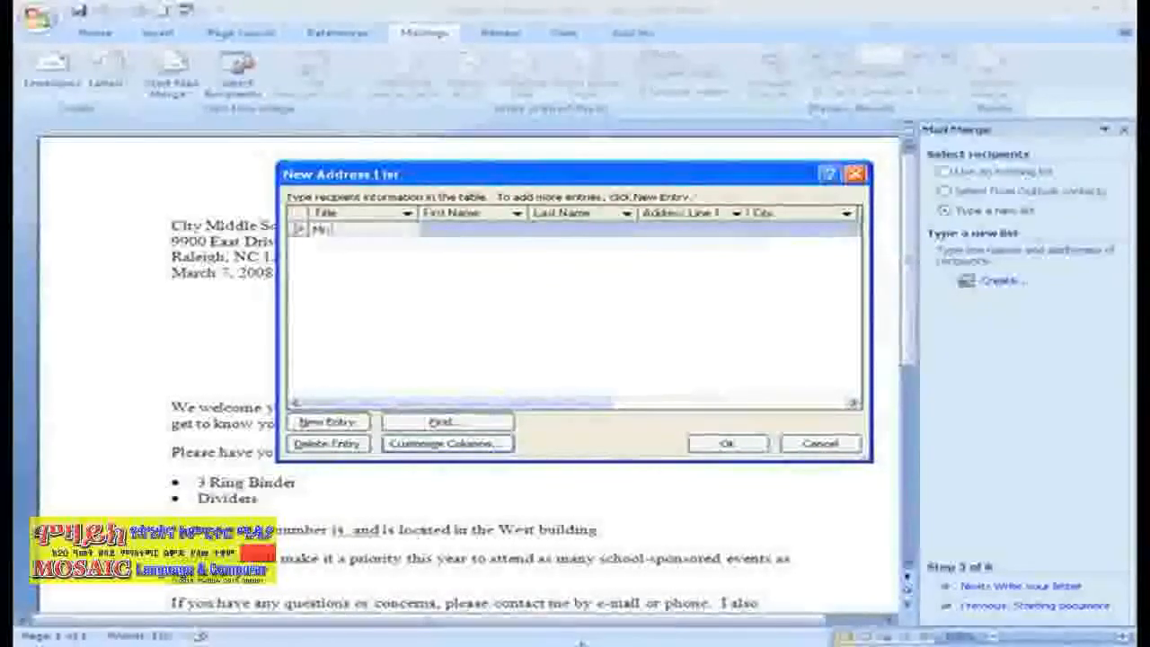
- Enter the first recipient's first name, last name, street address and city
key("Tab")
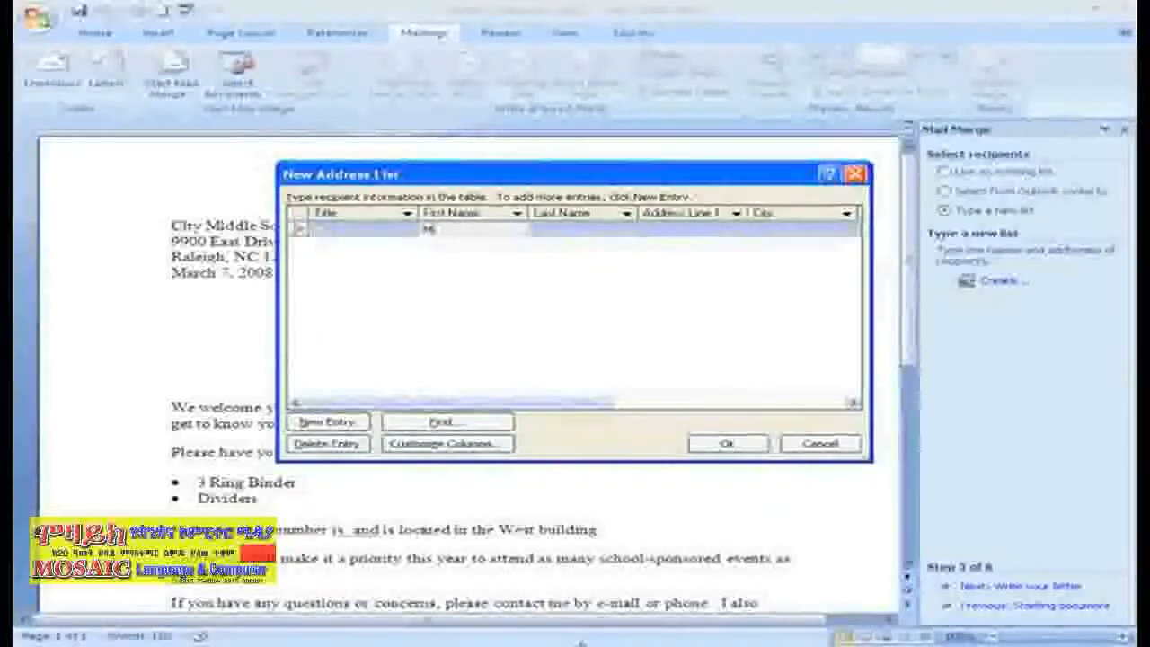
key("Tab")
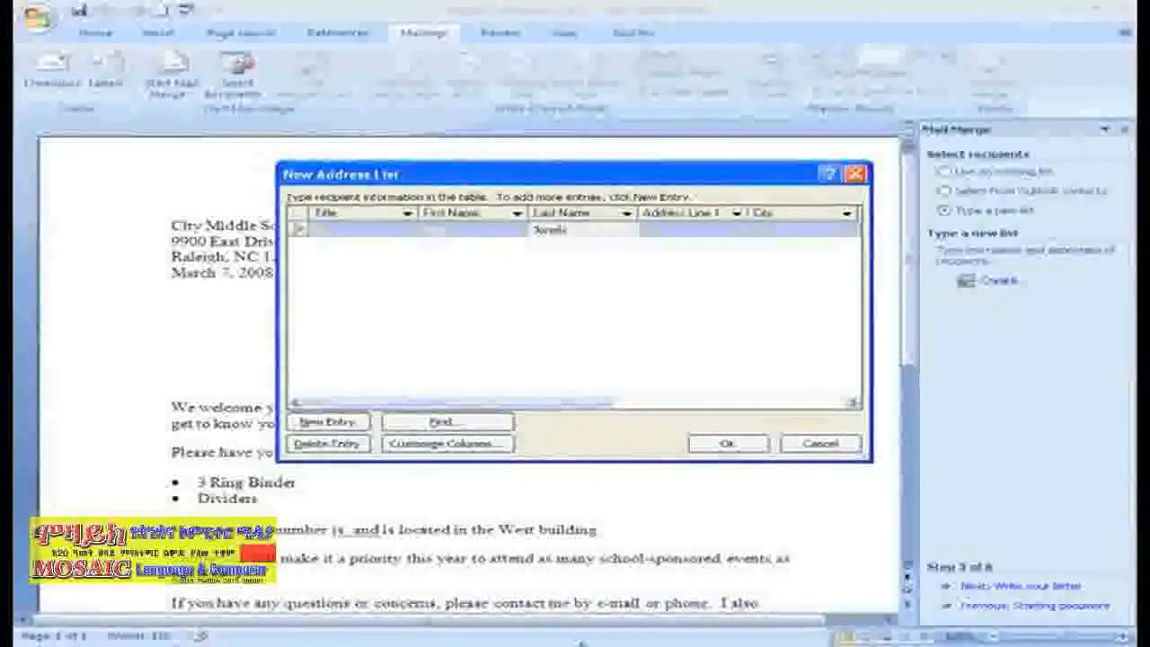
key("Tab")
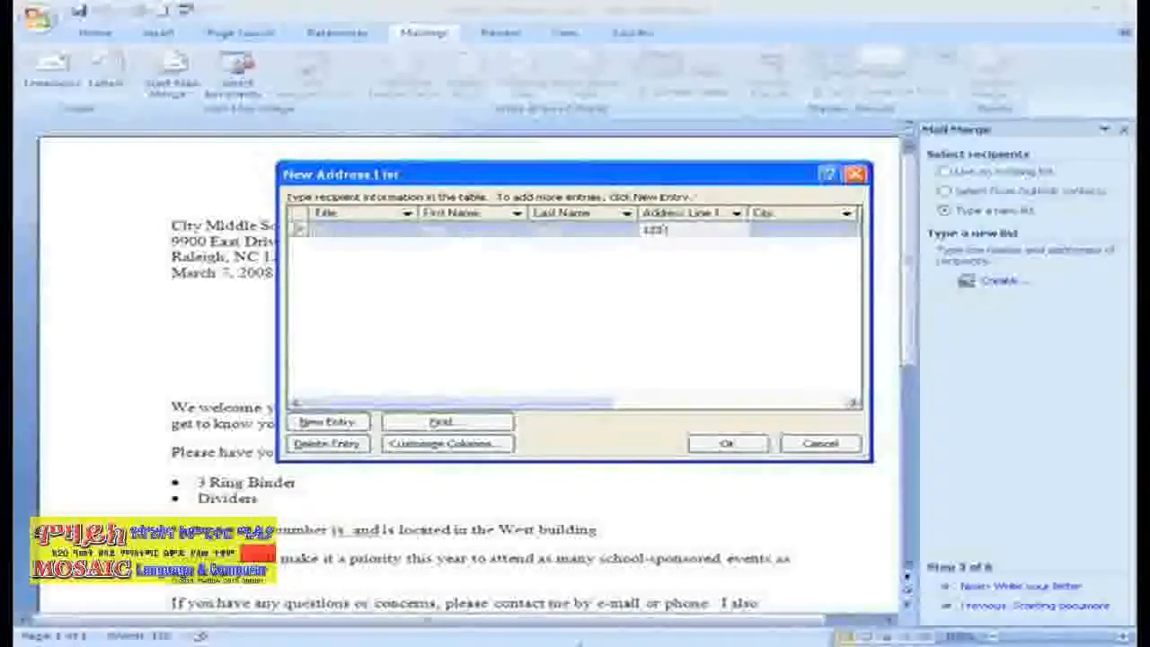
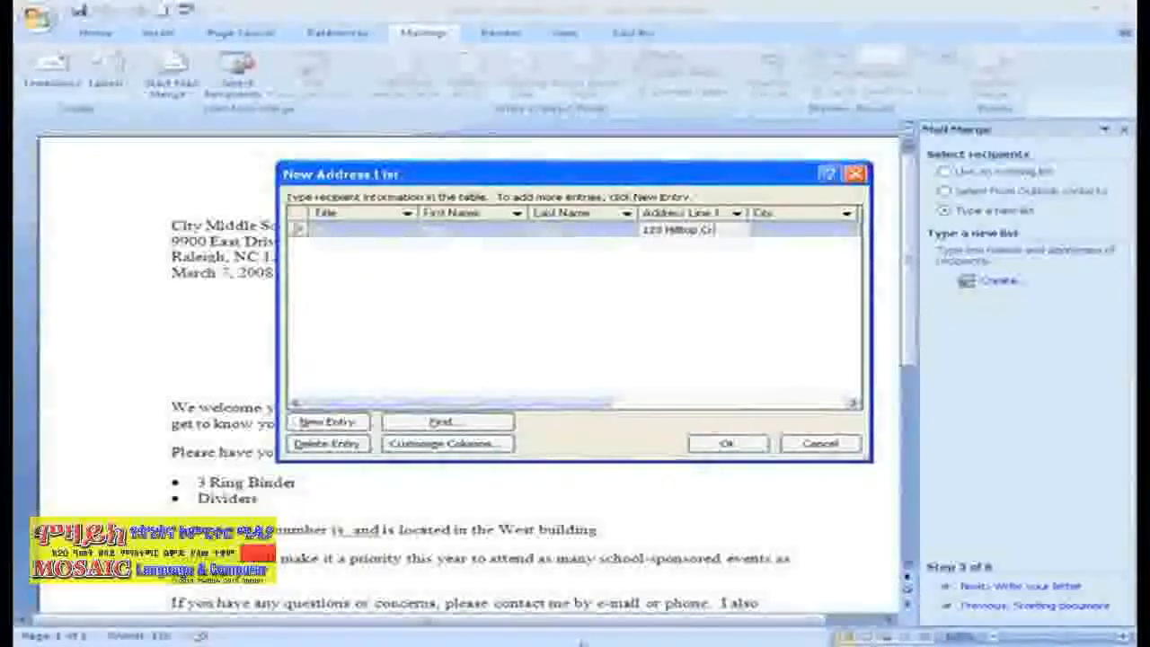
key("Tab")
type("R")
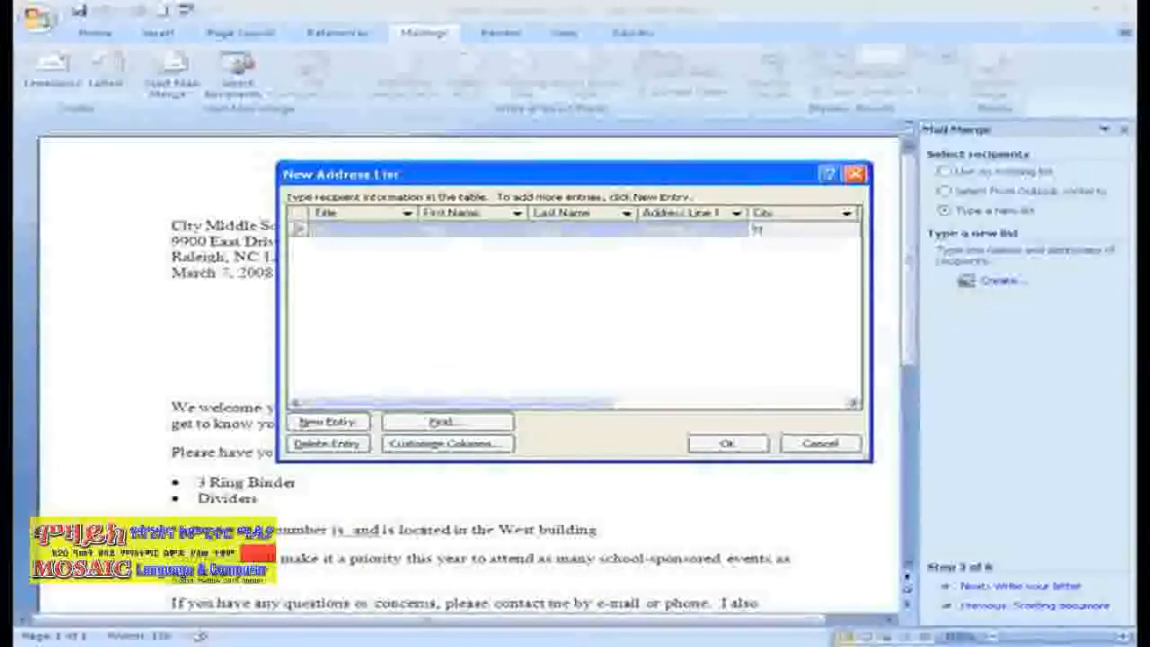
type("aleigh")
- Fill in state NC, the ZIP code, the student's name and classroom 128
key("Tab")
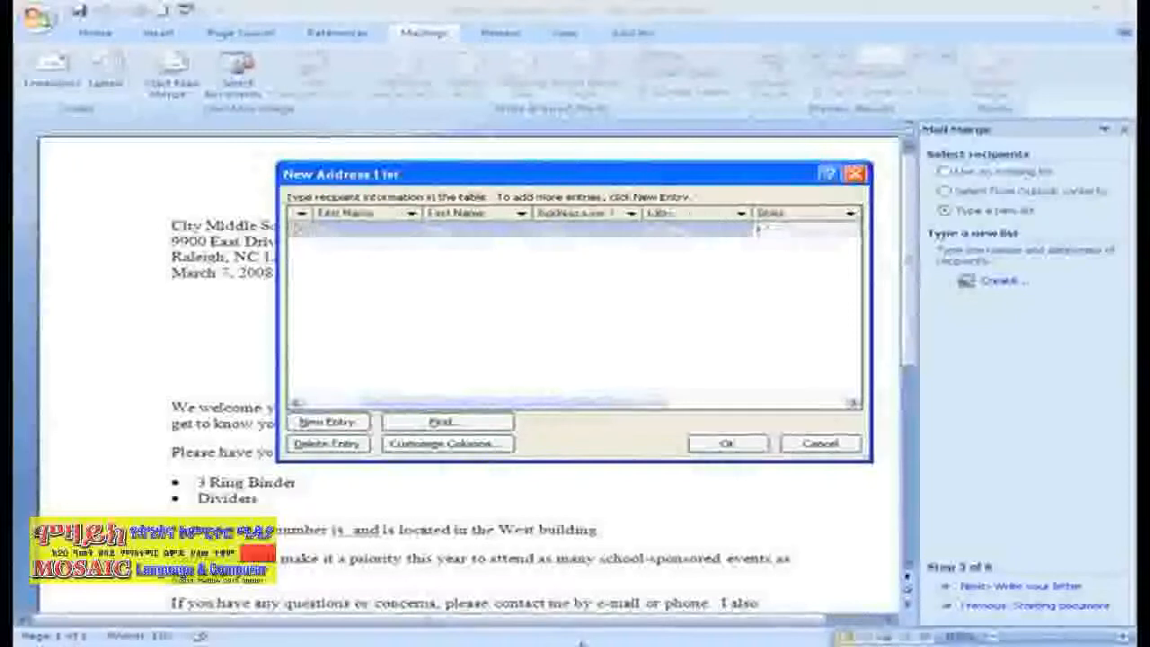
type("NC")
key("Tab")
type("27640")
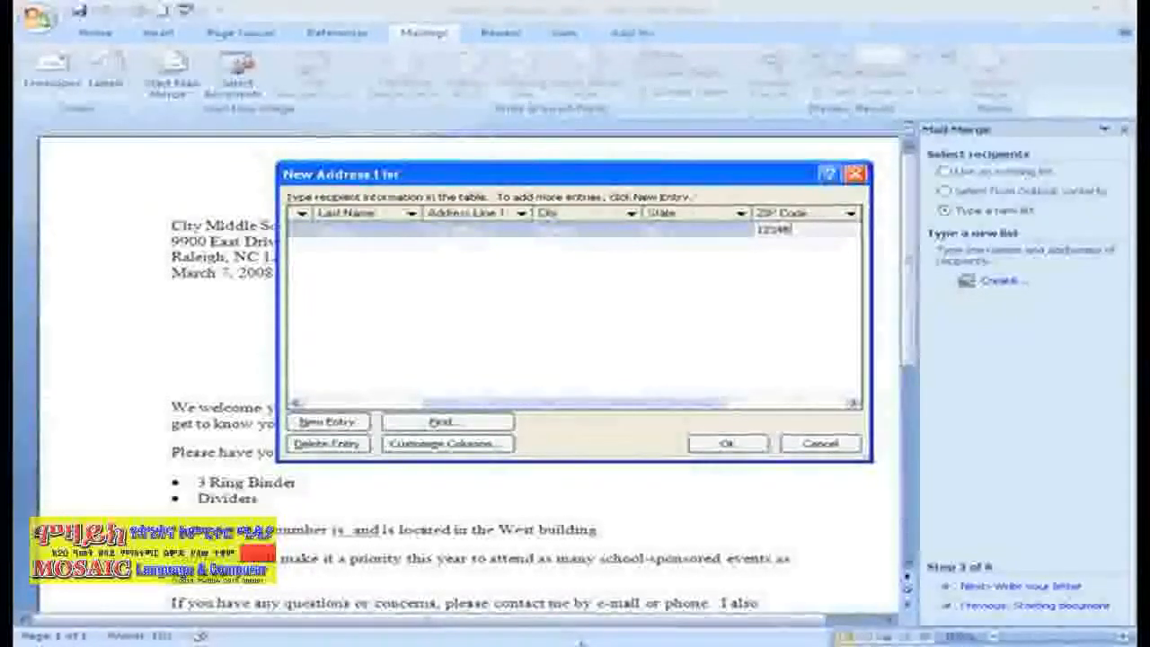
key("Tab")
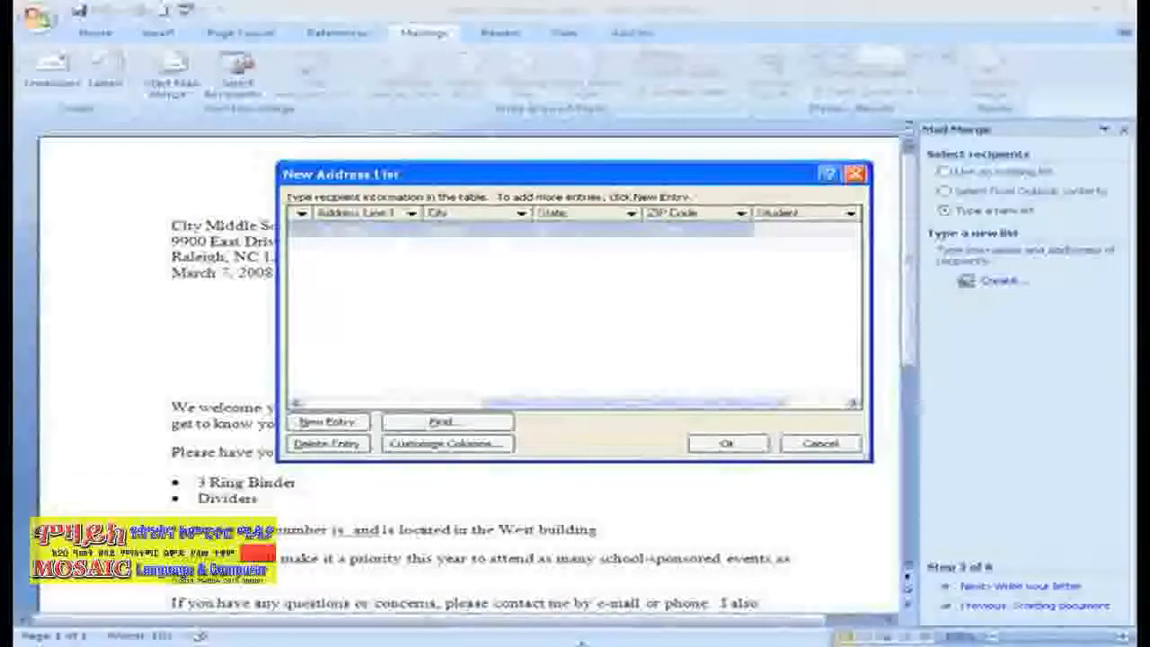
type("Brandon")
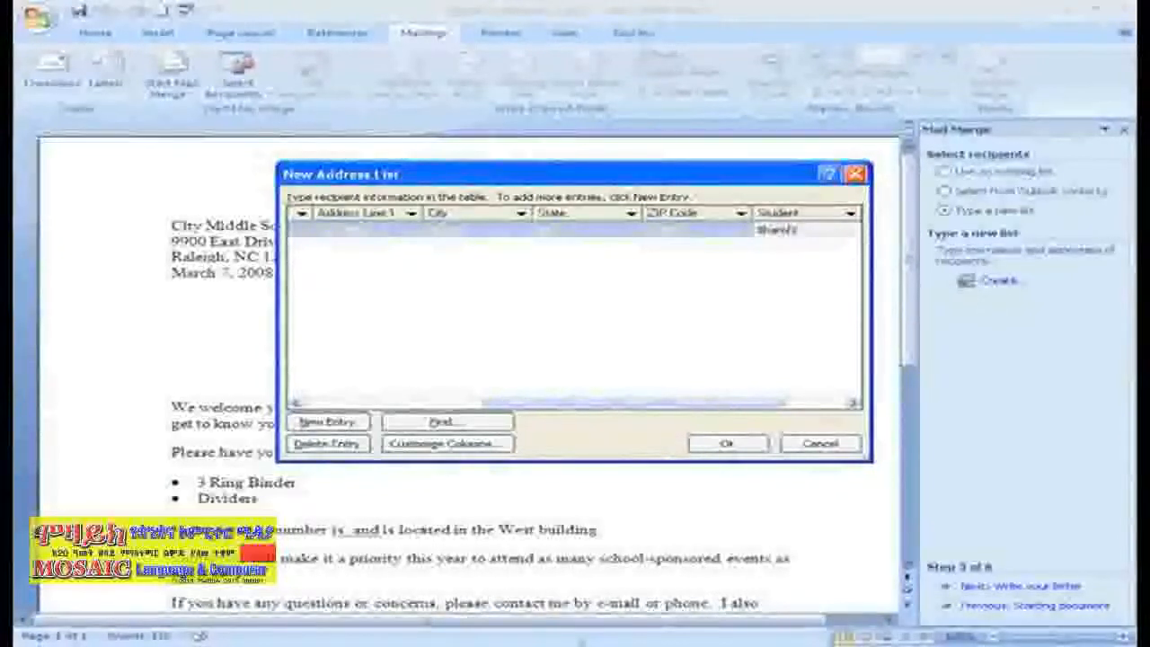
key("Tab")
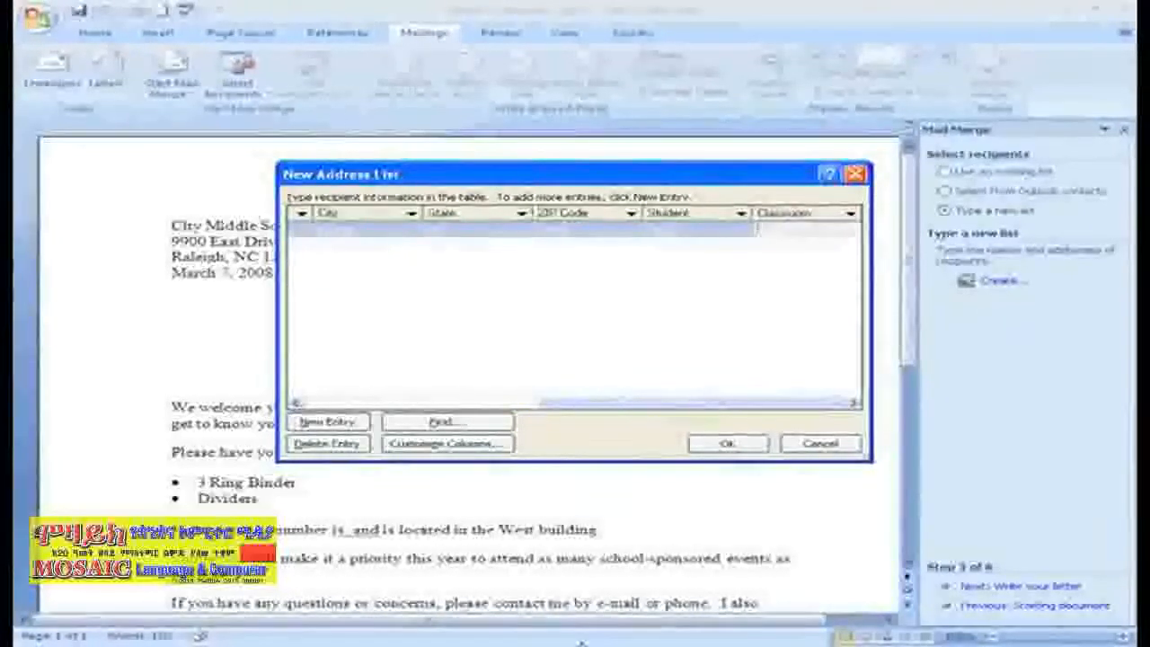
type("128")
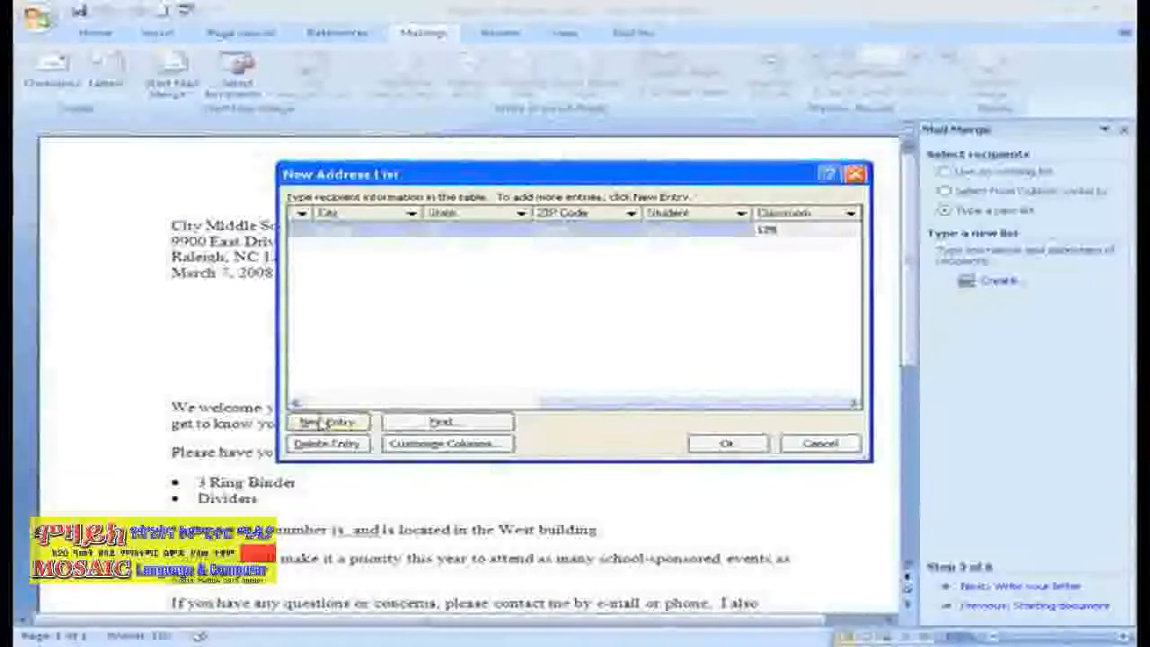
- Start a new entry titled Mr. and Mrs. with the recipient's names, street address and city
left_click(326, 421)
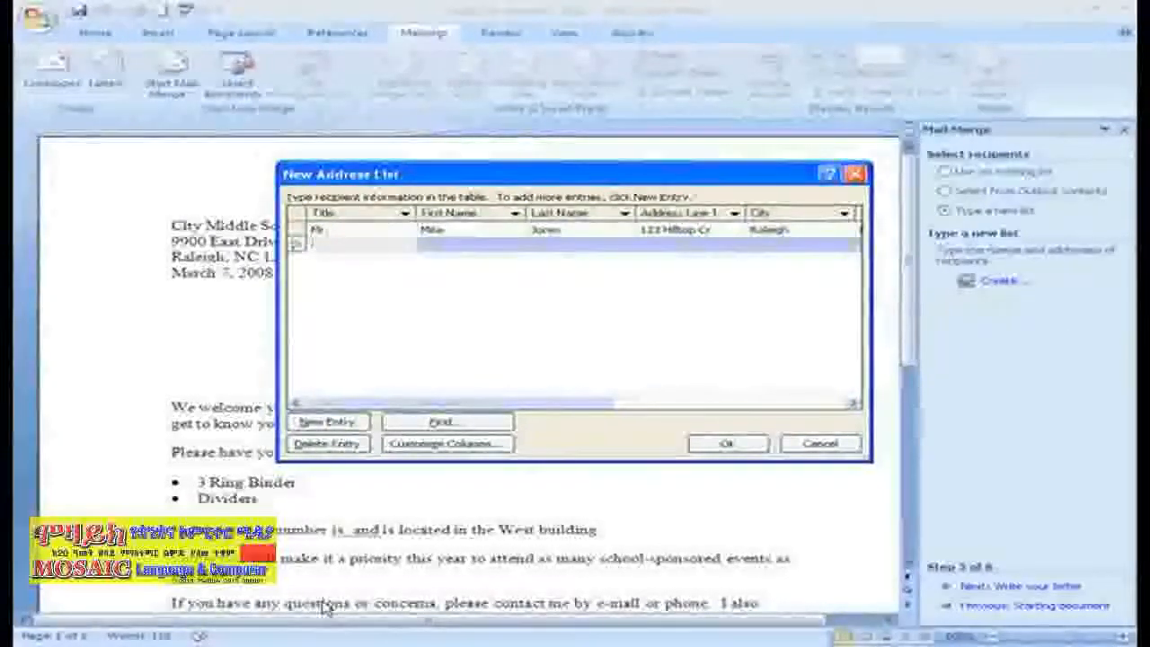
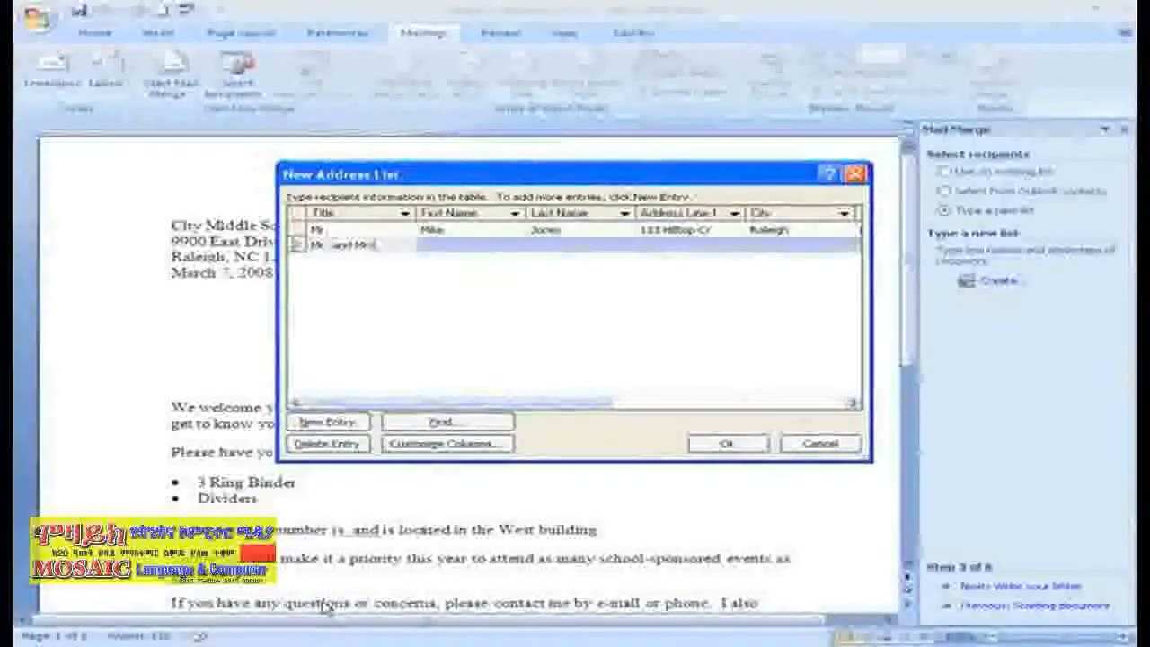
key("Tab")
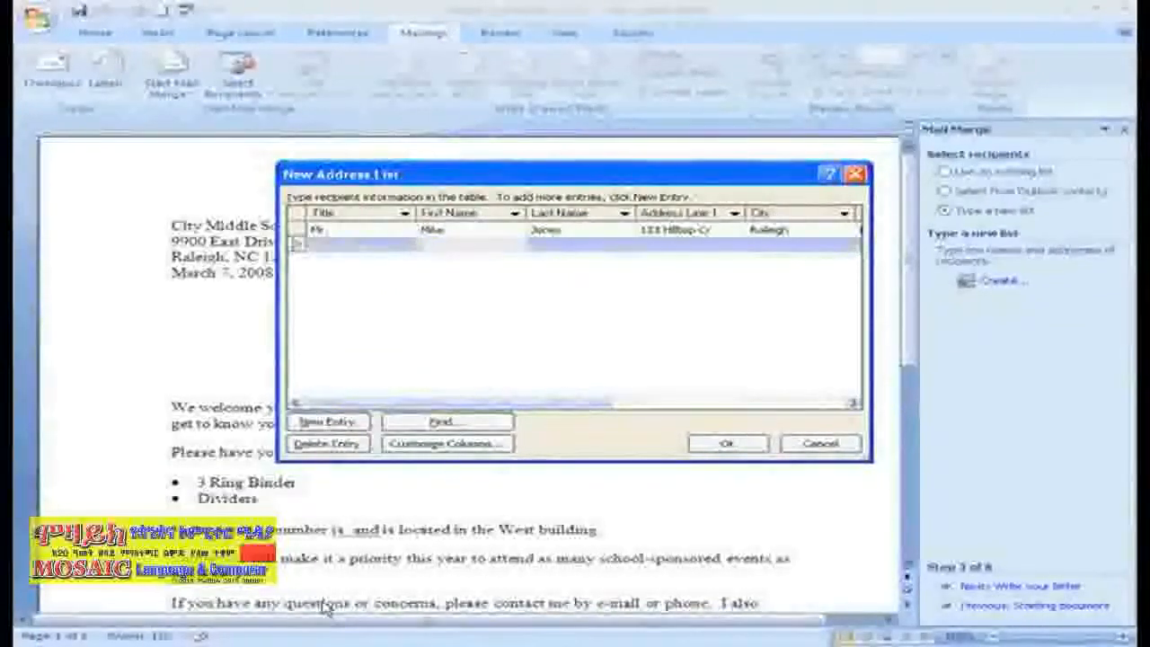
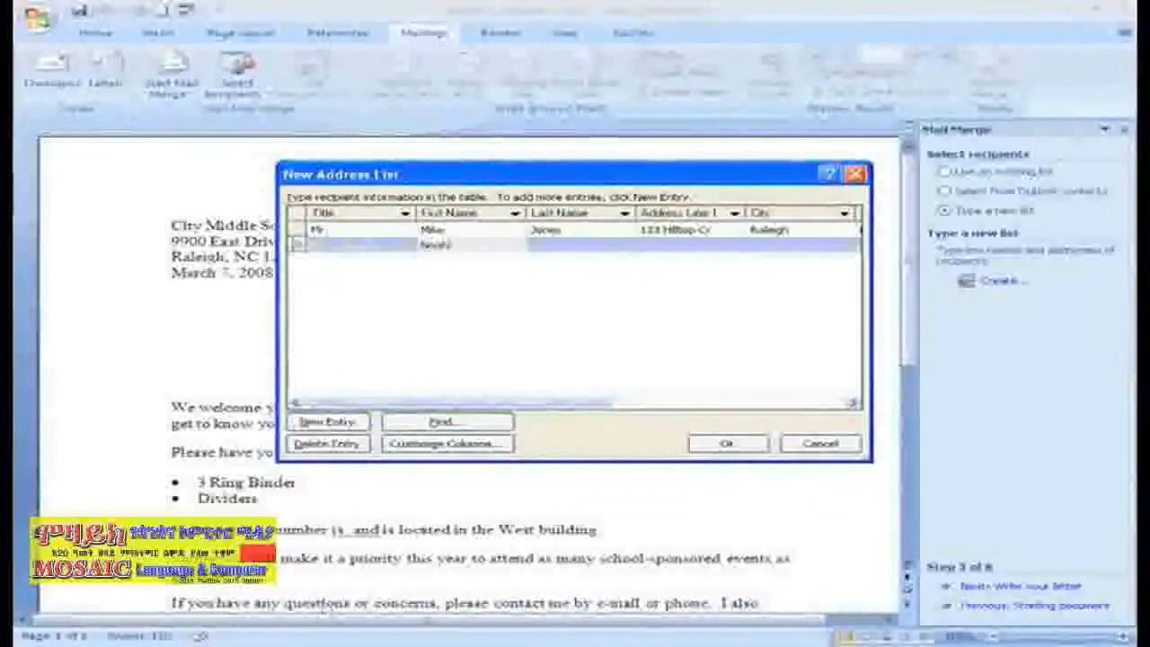
key("Tab")
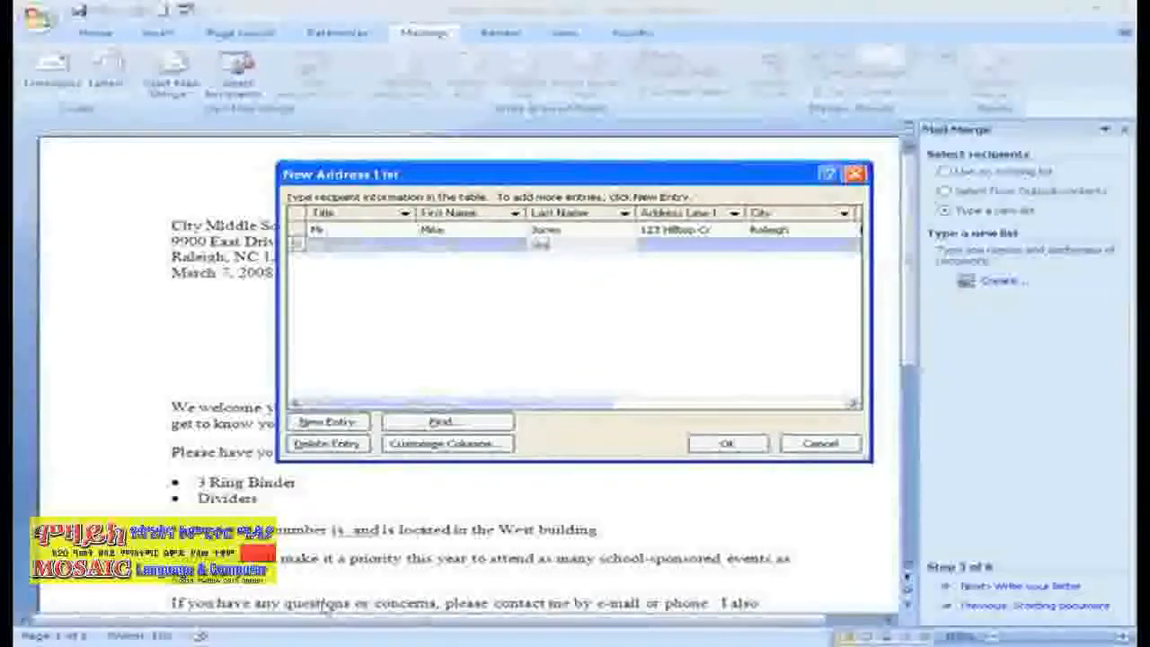
key("Tab")
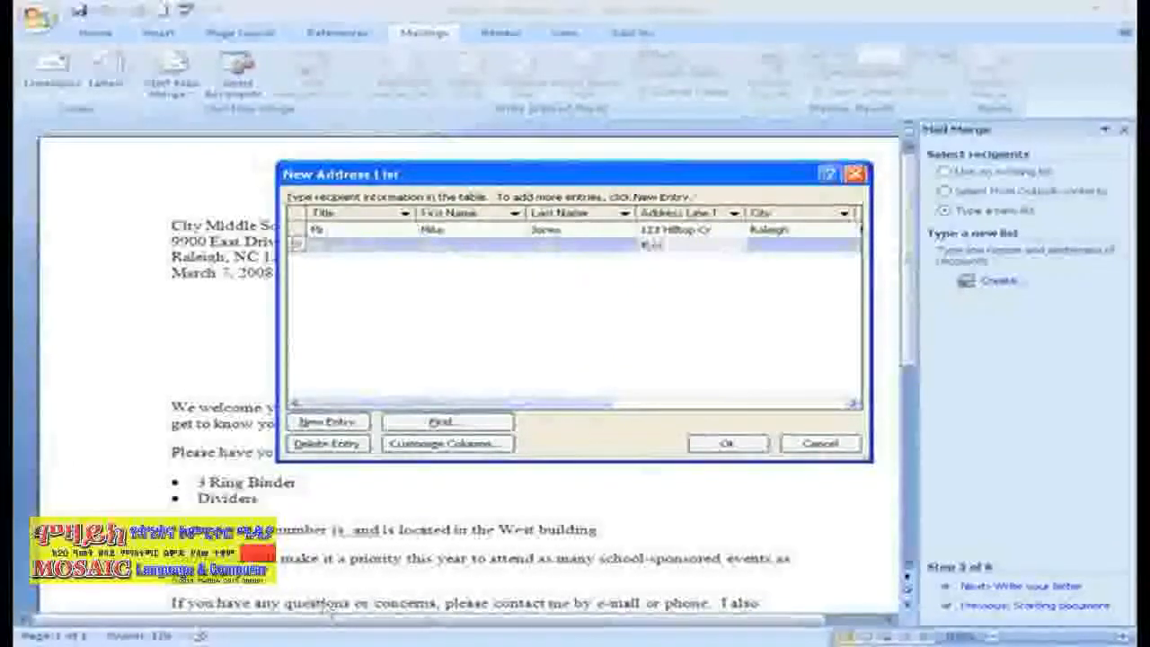
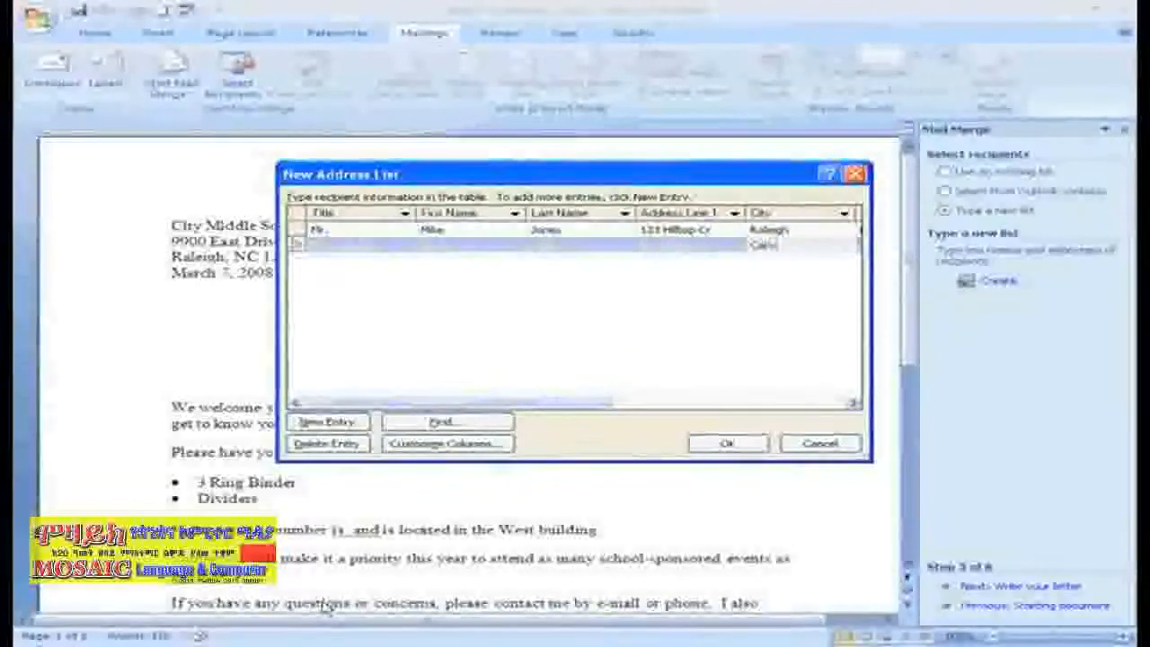
- Complete the second entry with state NC, the ZIP code, the student's name and classroom 125
key("Tab")
type("NC")
key("Tab")
type("12")
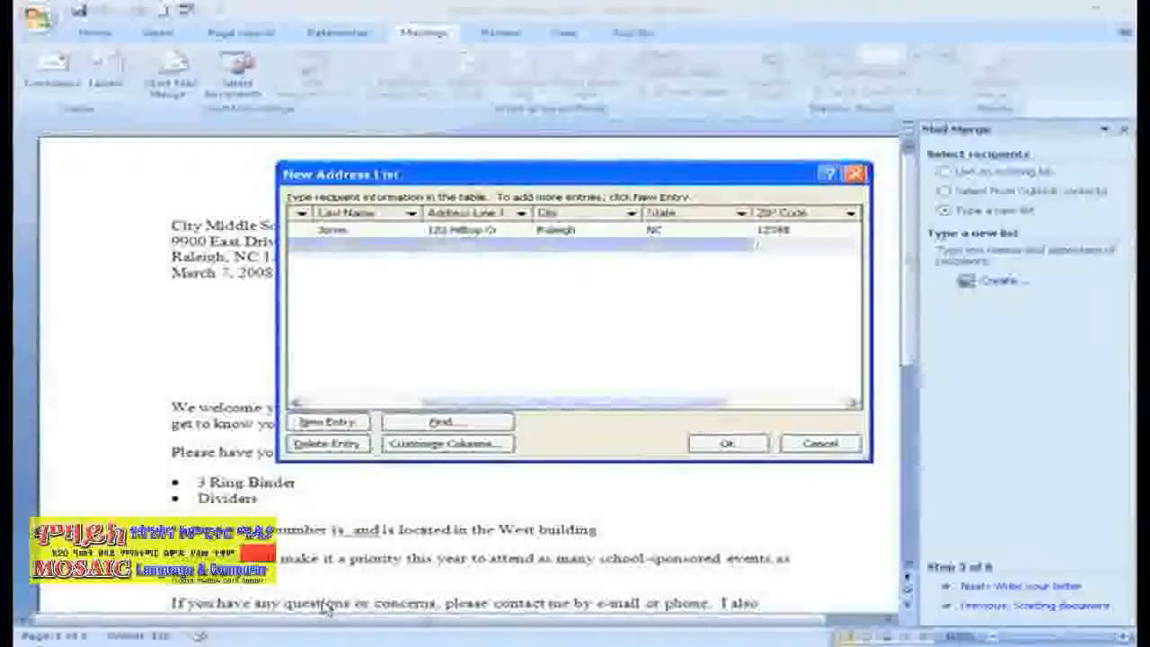
type("345")
key("Tab")
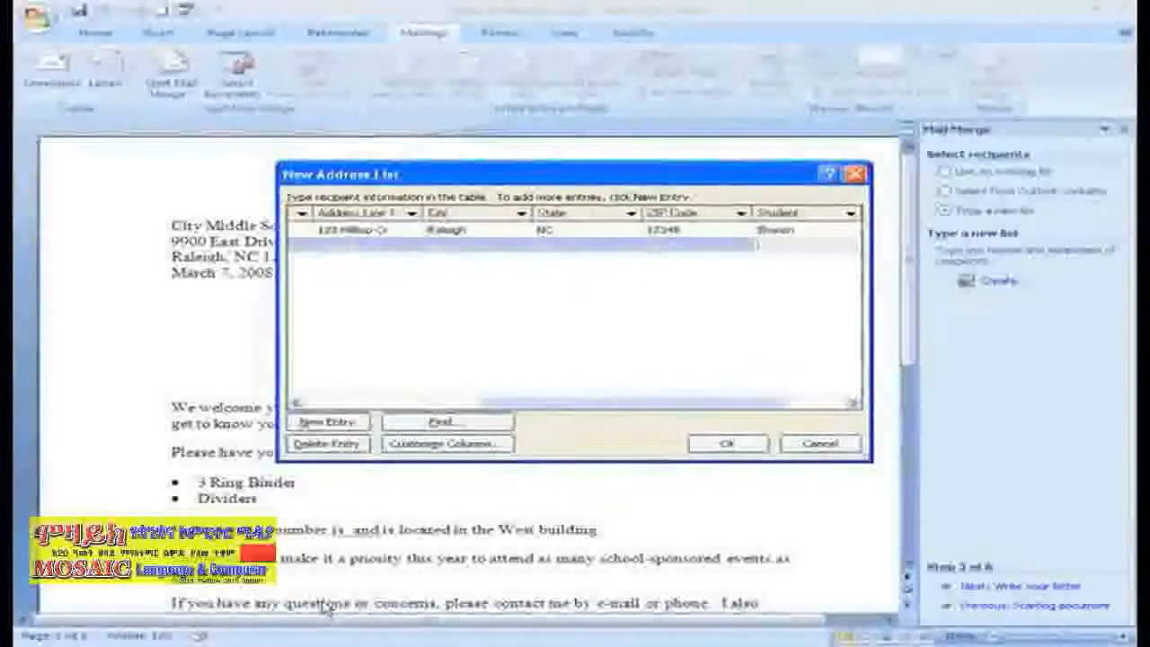
type("Mike")
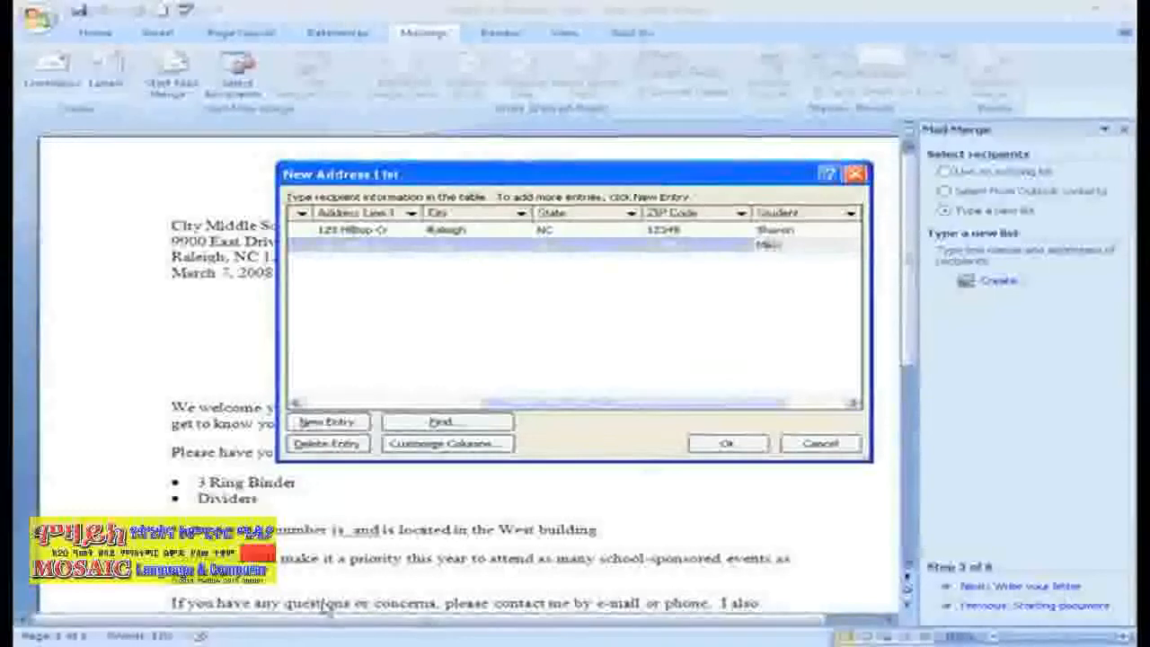
key("Tab")
type("125")
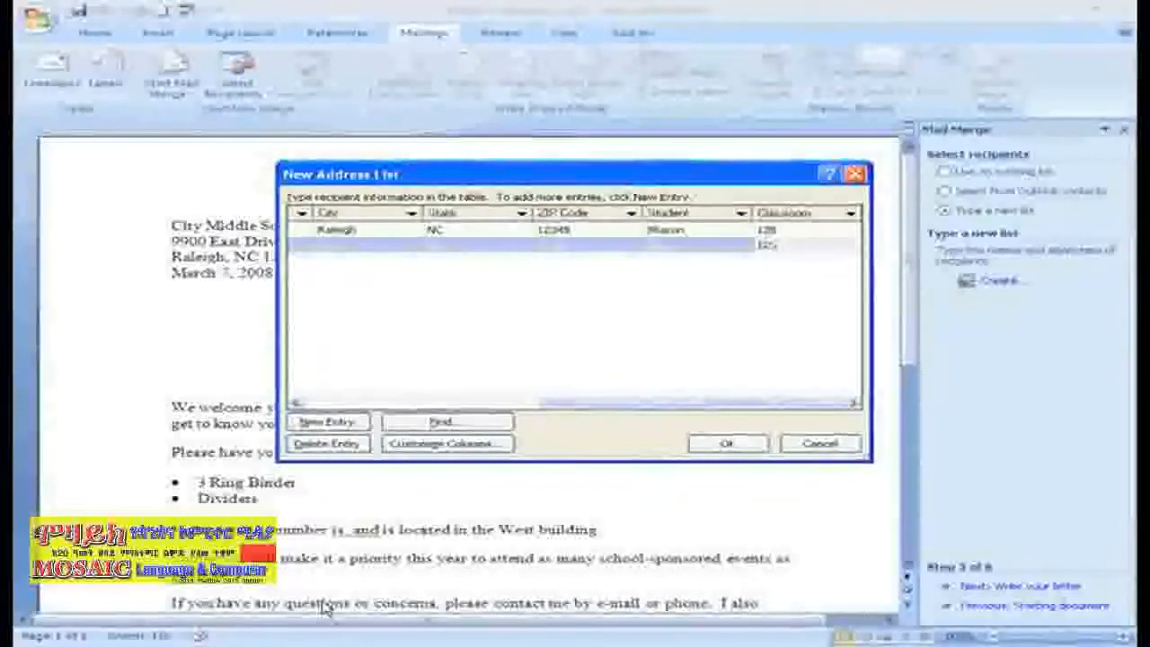
- Save the address list file as '2008 Student Data'
left_click(727, 442)
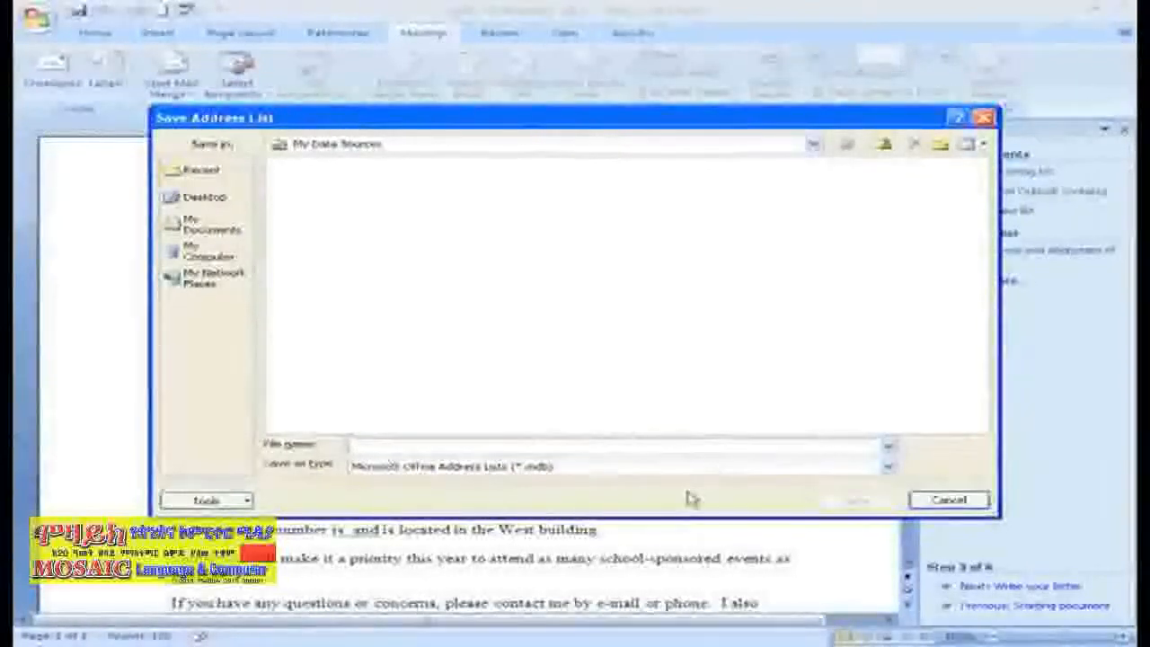
type("2008 ")
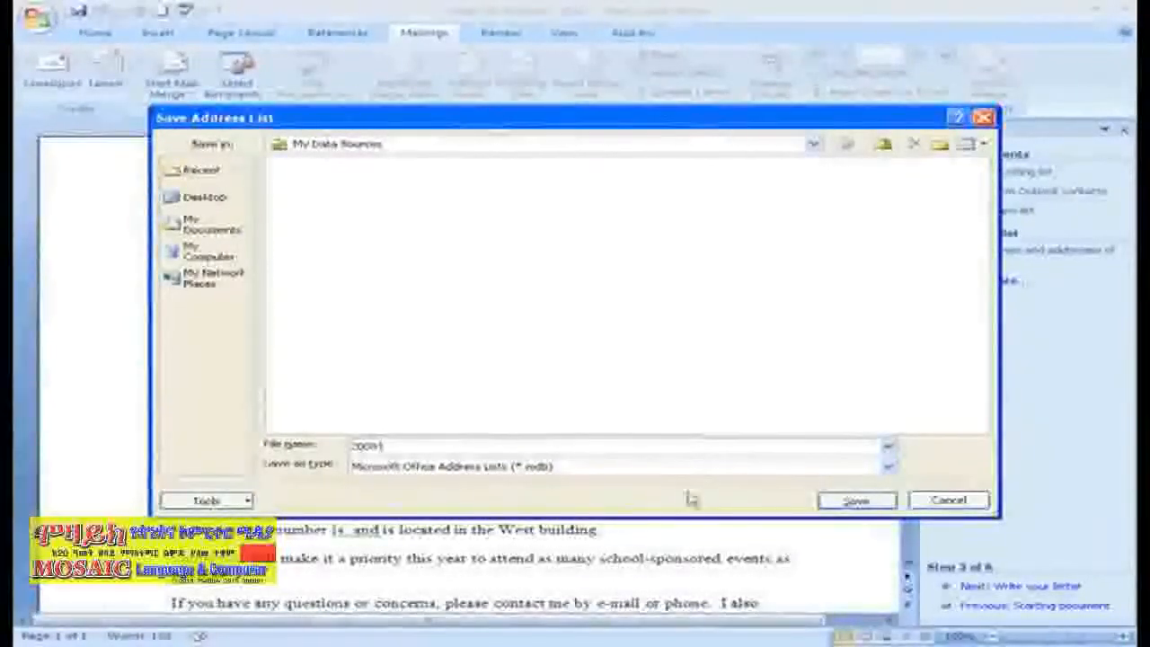
type("St")
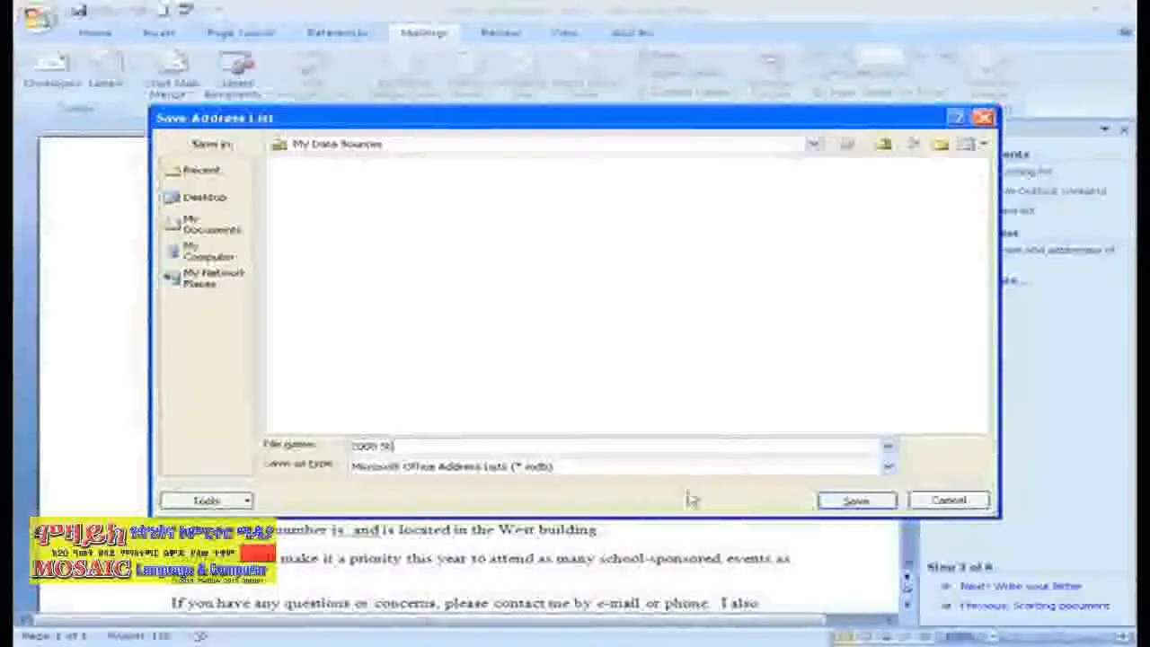
type("udent Direc")
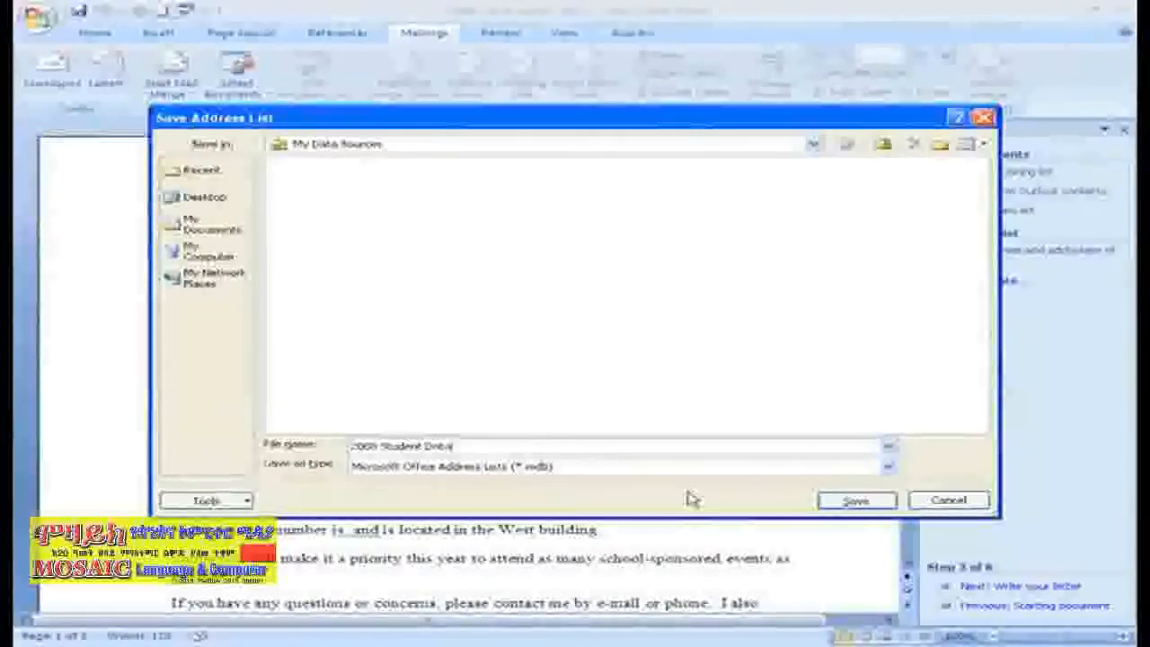
left_click(828, 505)
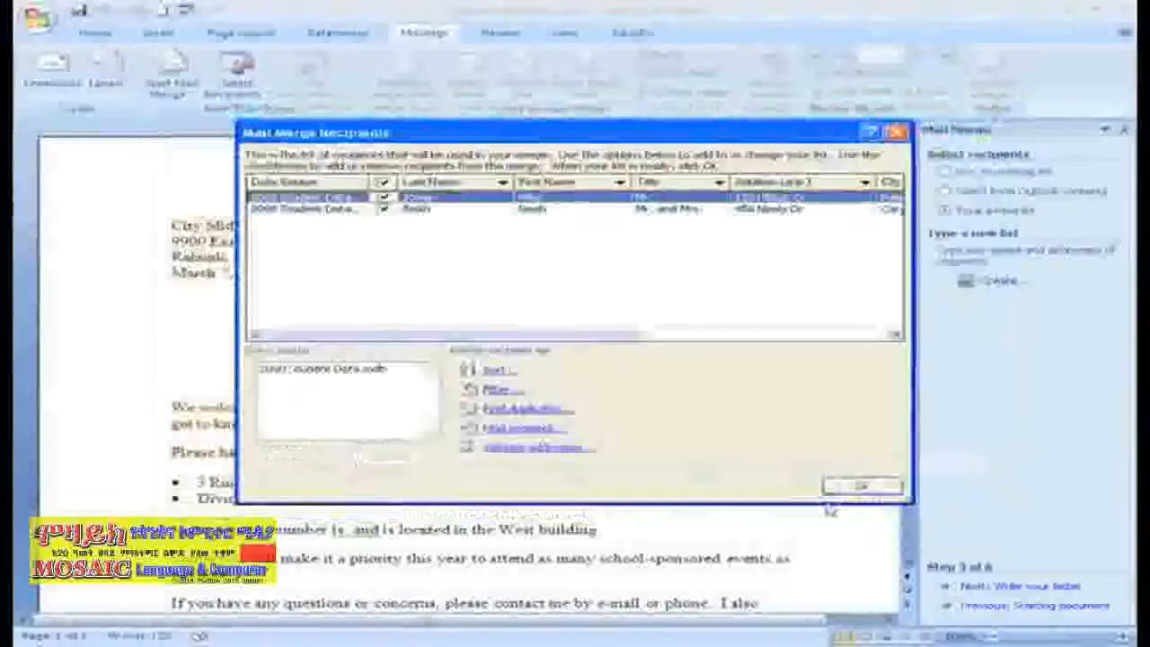
- Accept both recipients and advance the wizard to step 4, Write your letter
left_click(860, 485)
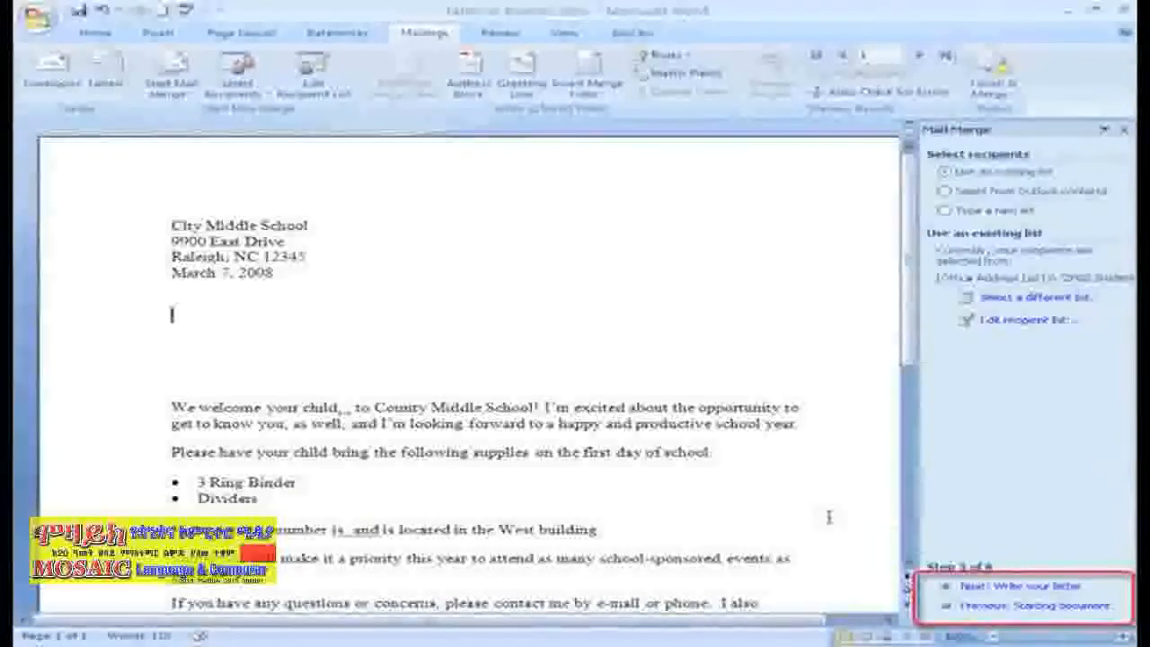
left_click(1045, 587)
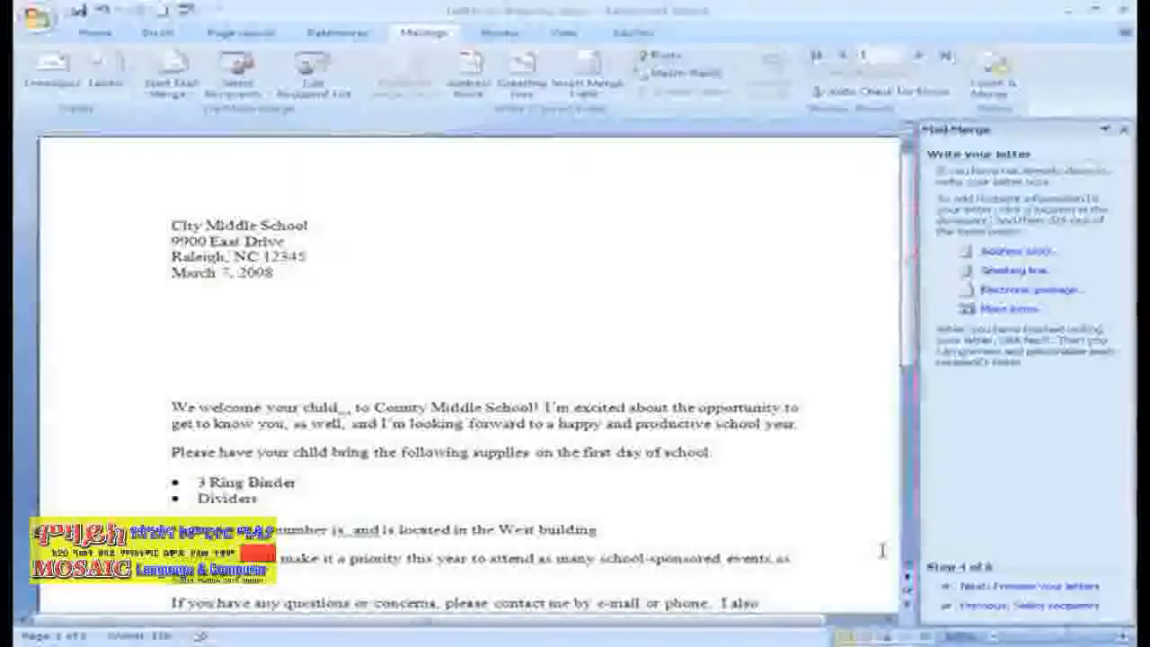
- Insert an address block below the date using the 'Mr. and Mrs. Joshua Randall' name format, after previewing recipients
left_click(1042, 255)
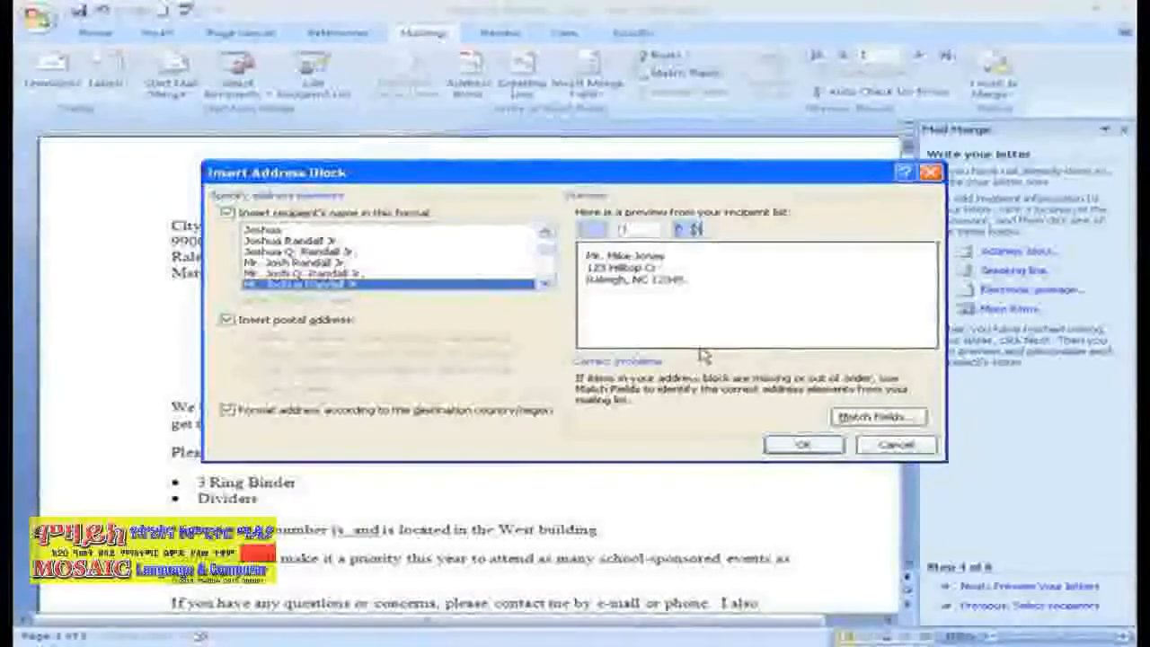
left_click(345, 274)
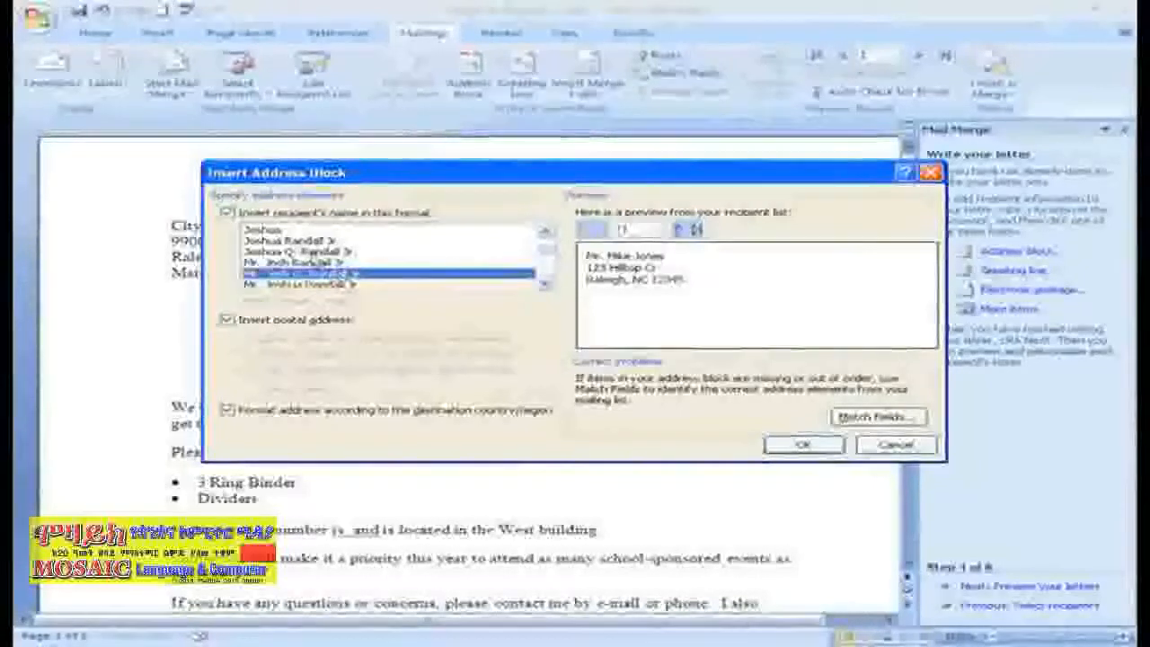
key("Up")
key("Up")
key("Up")
key("Up")
left_click(545, 286)
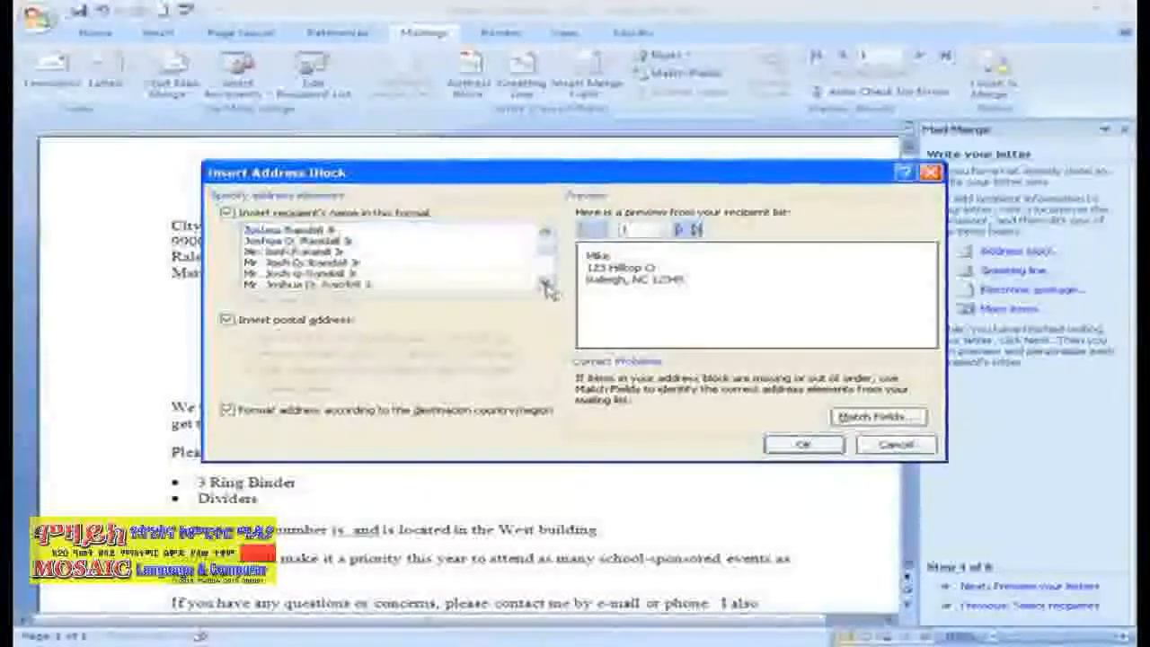
left_click(545, 286)
left_click(544, 286)
left_click(545, 286)
left_click(544, 285)
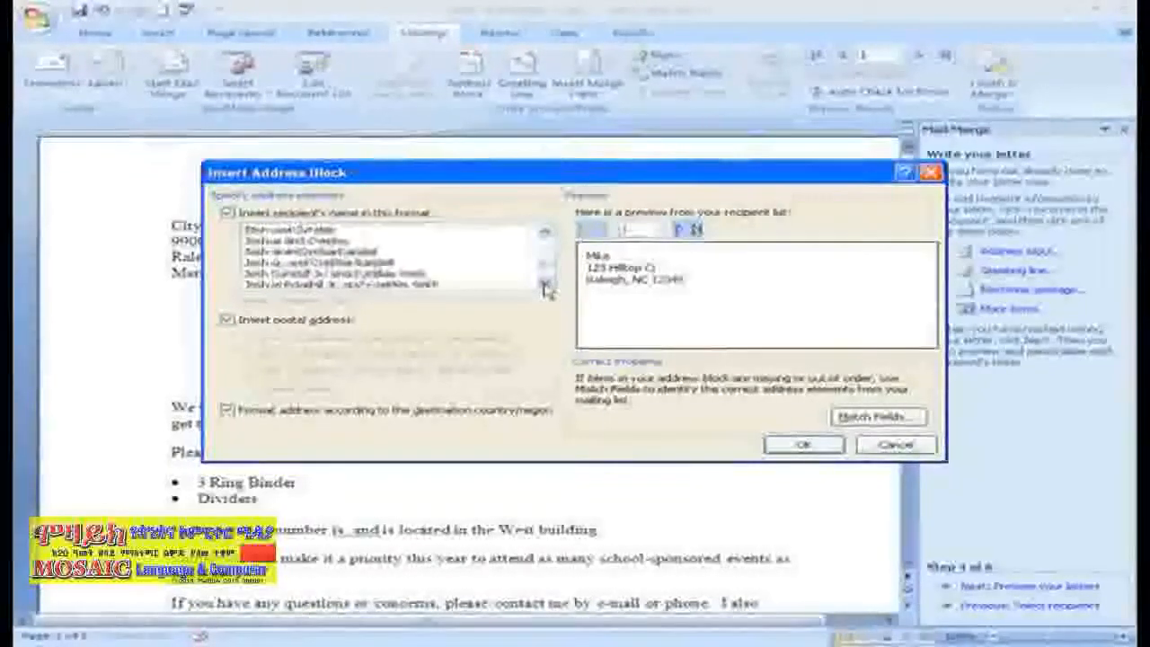
left_click(544, 285)
left_click(544, 285)
left_click(384, 285)
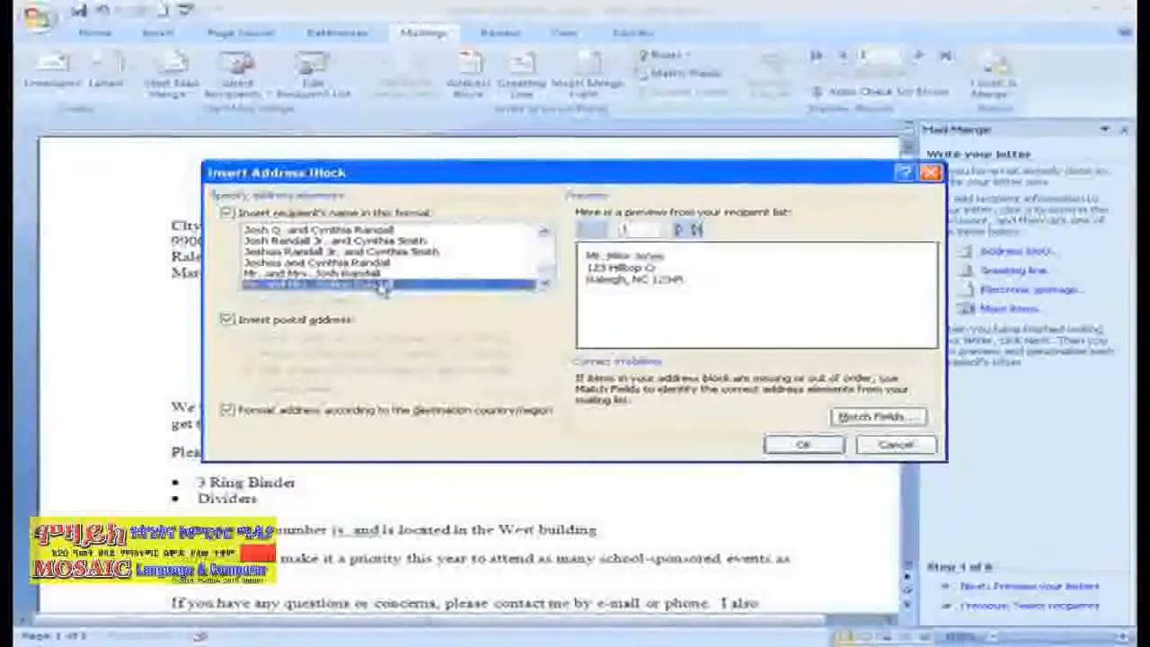
left_click(694, 230)
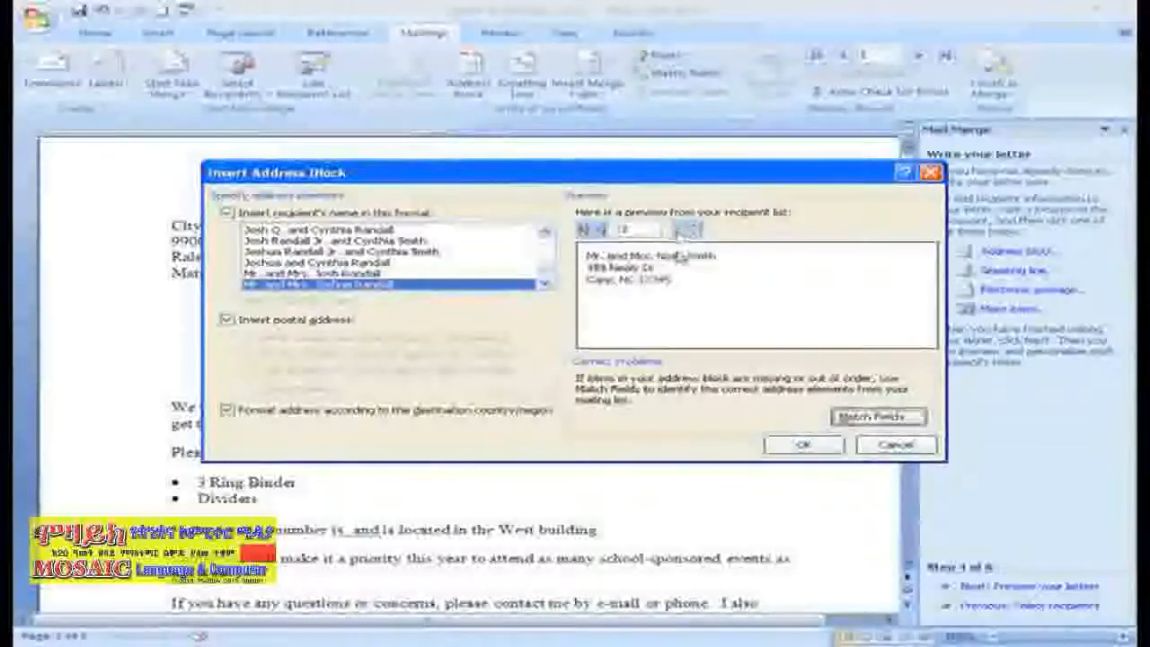
left_click(782, 444)
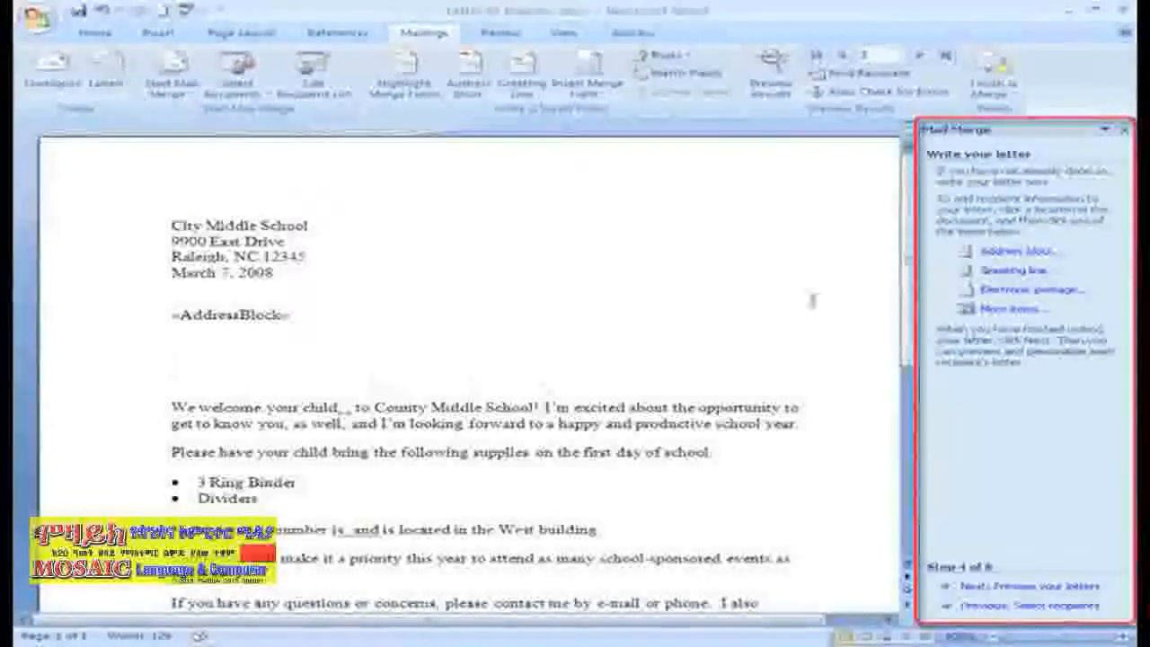
- Insert a greeting line with 'Dear' and the 'Mr. and Mrs. Randall' format, after previewing recipients
left_click(1024, 272)
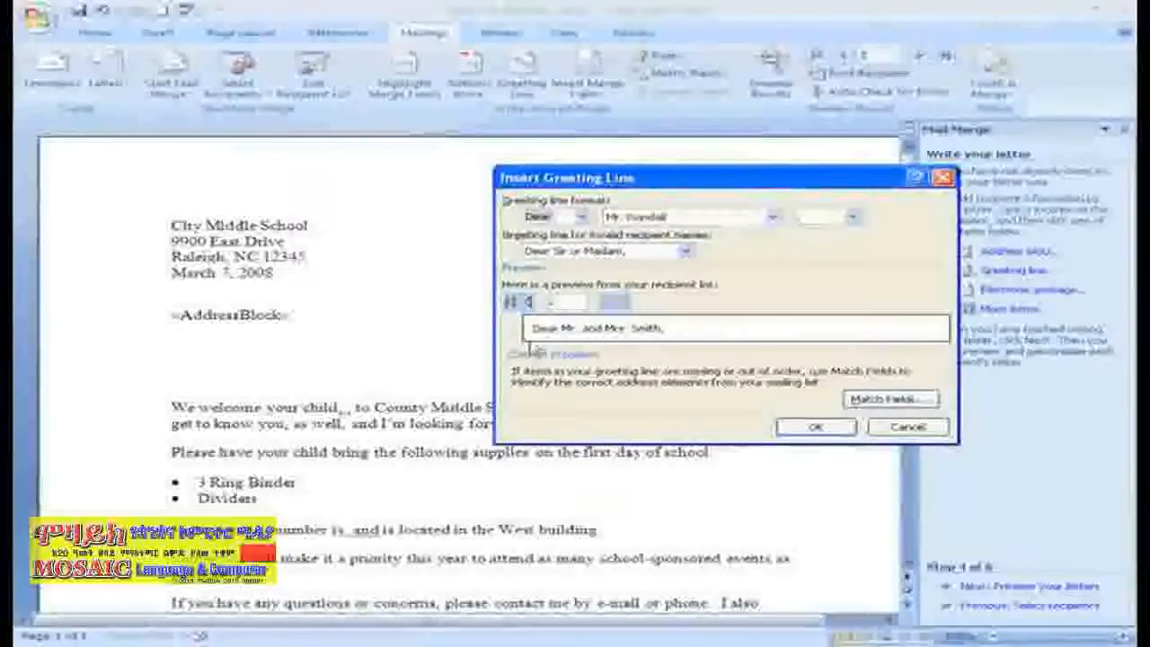
left_click(582, 216)
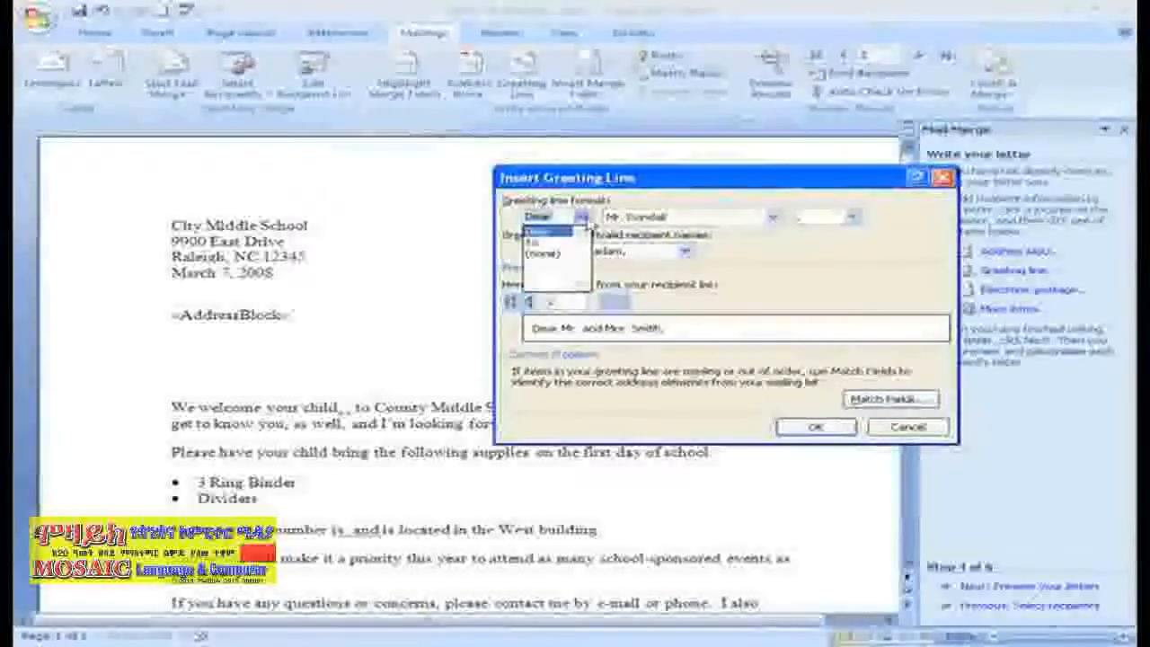
left_click(772, 217)
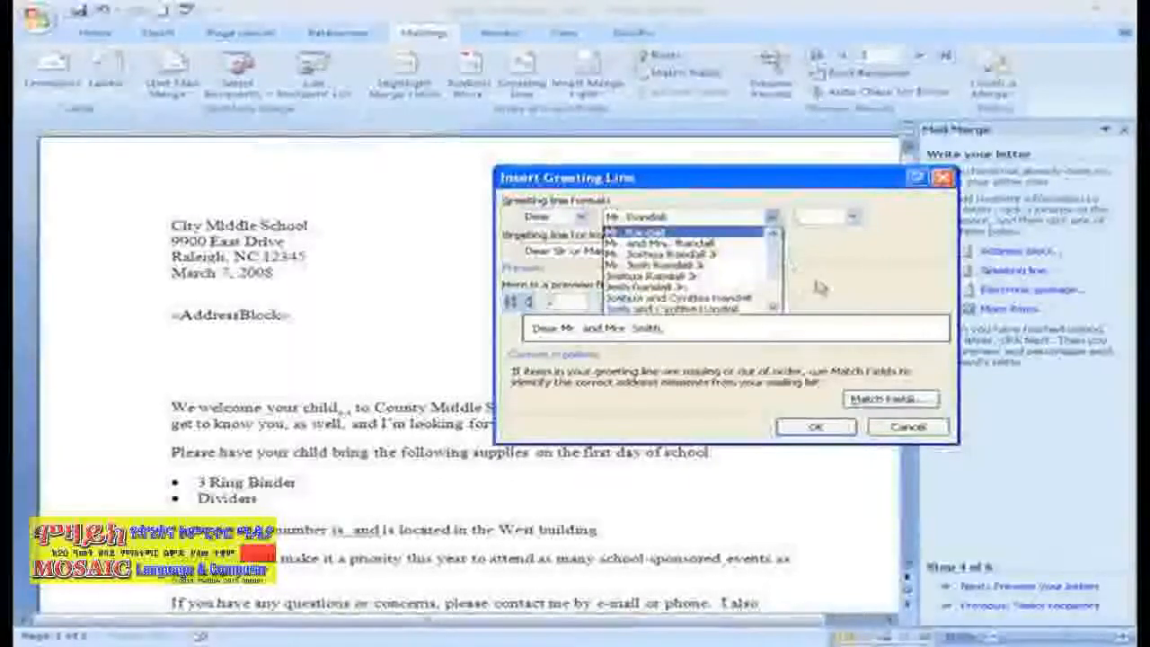
mouse_move(777, 277)
left_mouse_down()
mouse_move(774, 306)
mouse_move(779, 268)
left_mouse_up()
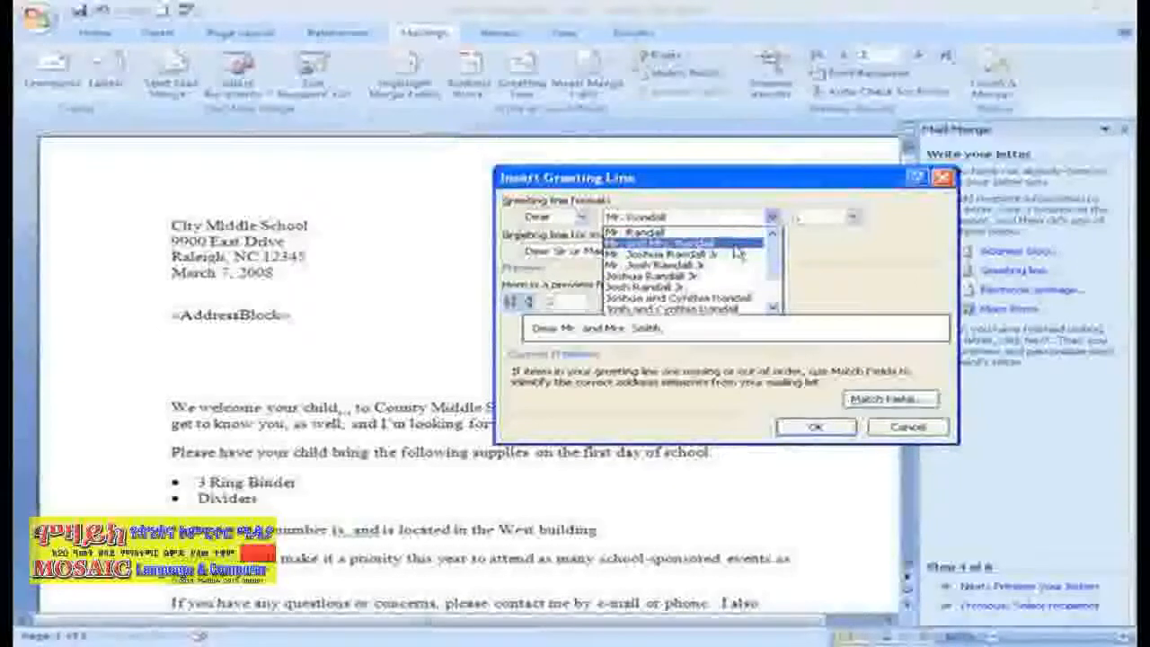
left_click(733, 245)
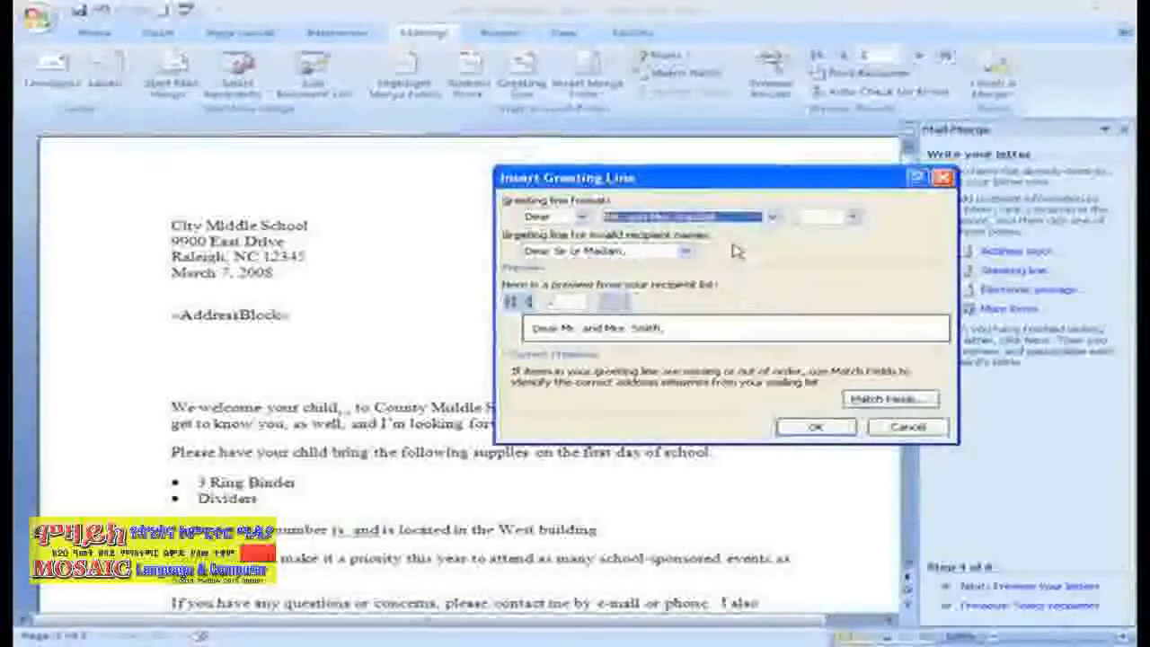
left_click(530, 306)
left_click(531, 307)
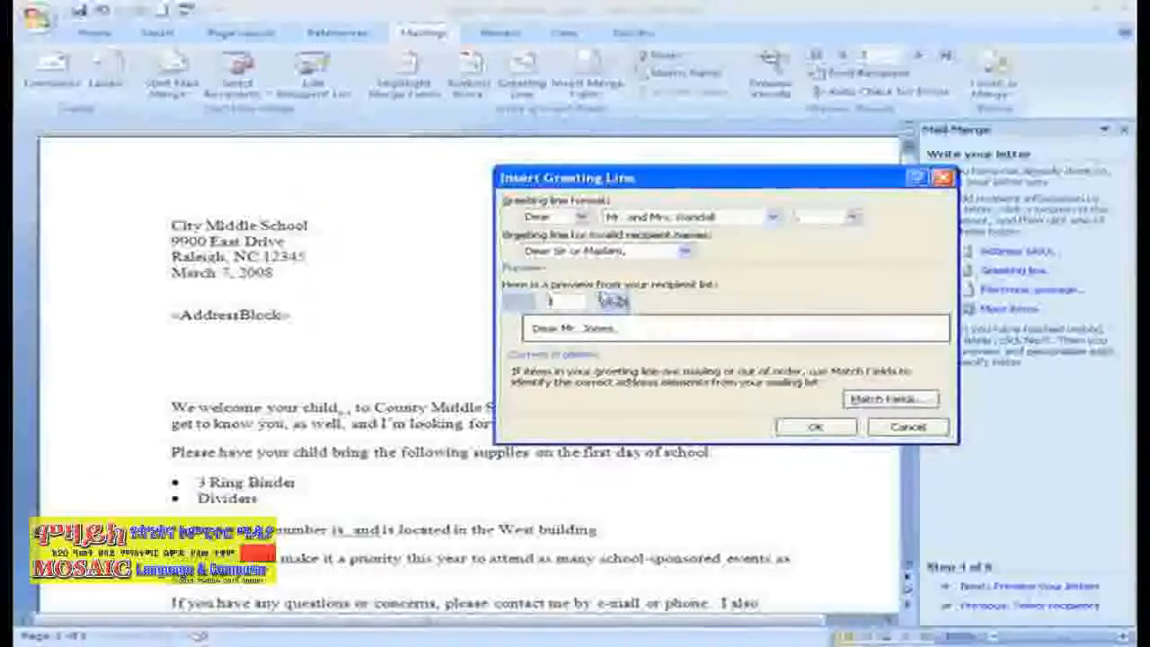
left_click(612, 303)
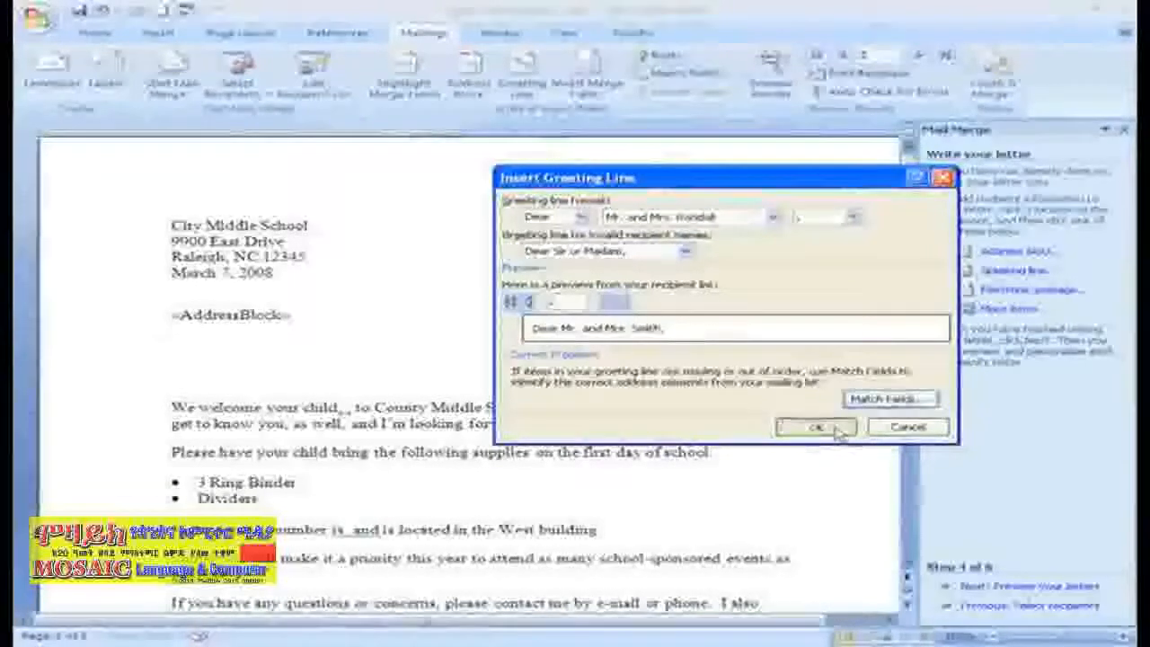
left_click(816, 427)
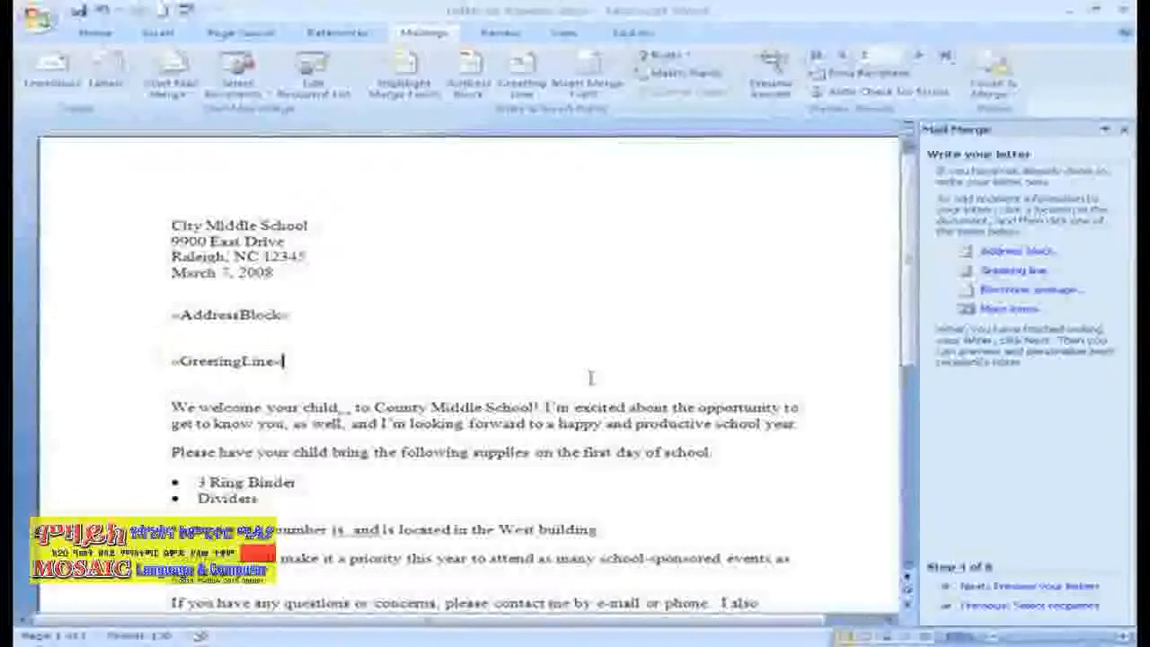
- Insert the Student merge field after 'We welcome your child'
scroll(591, 376, "down", 1)
scroll(591, 375, "down", 1)
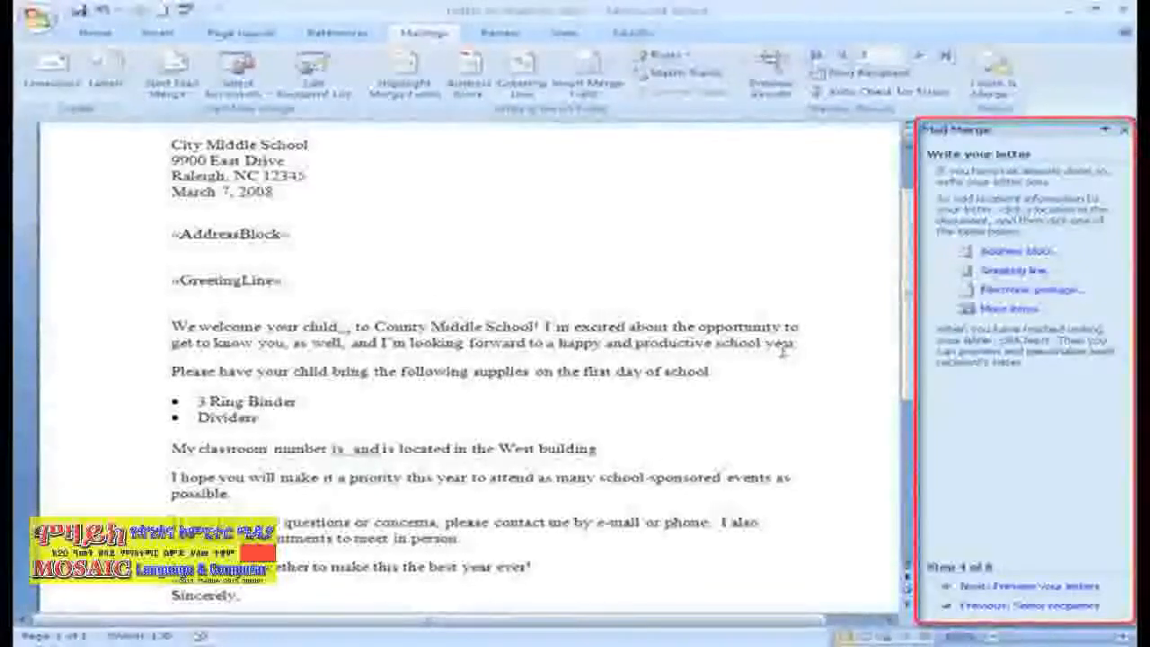
left_click(997, 310)
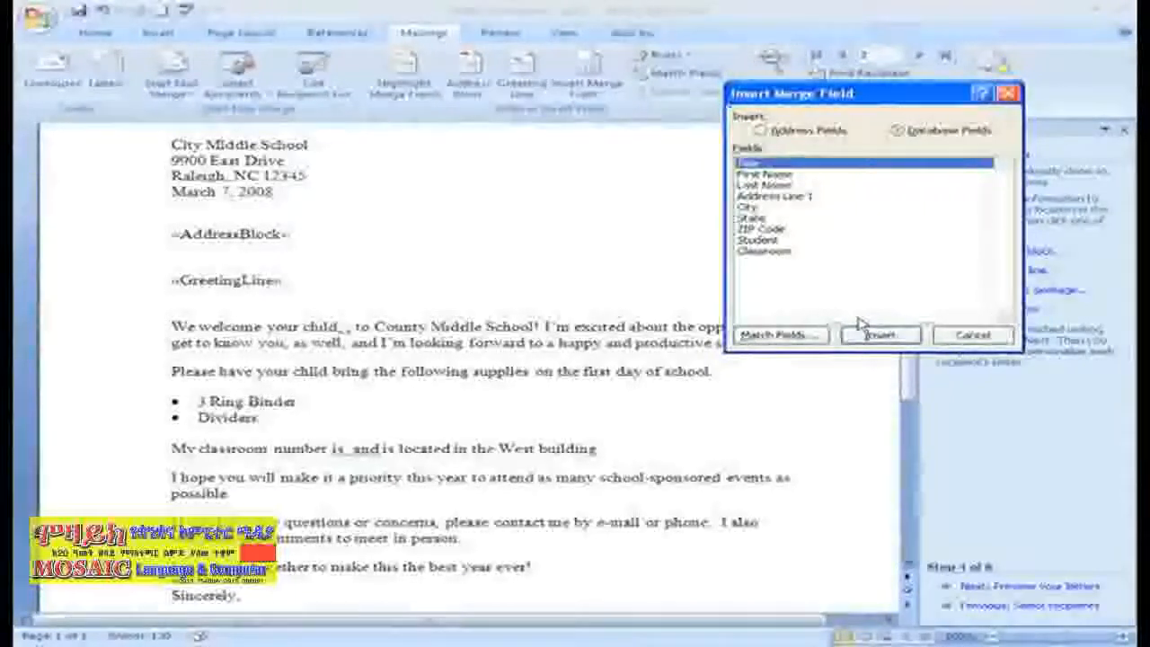
left_click(759, 240)
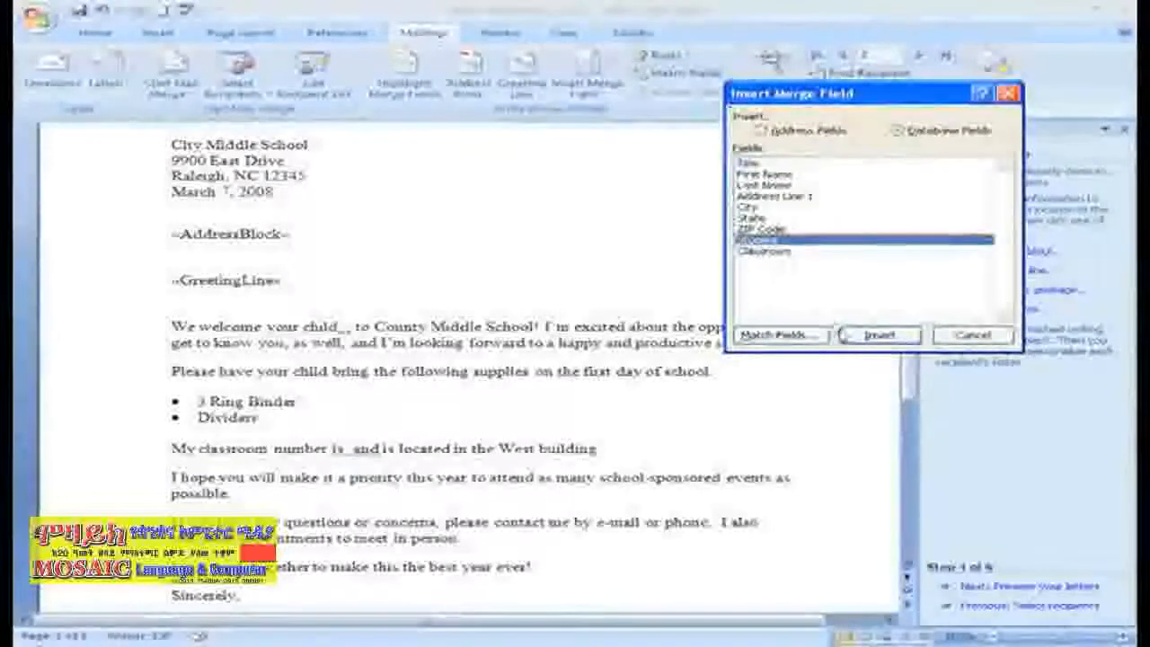
left_click(863, 335)
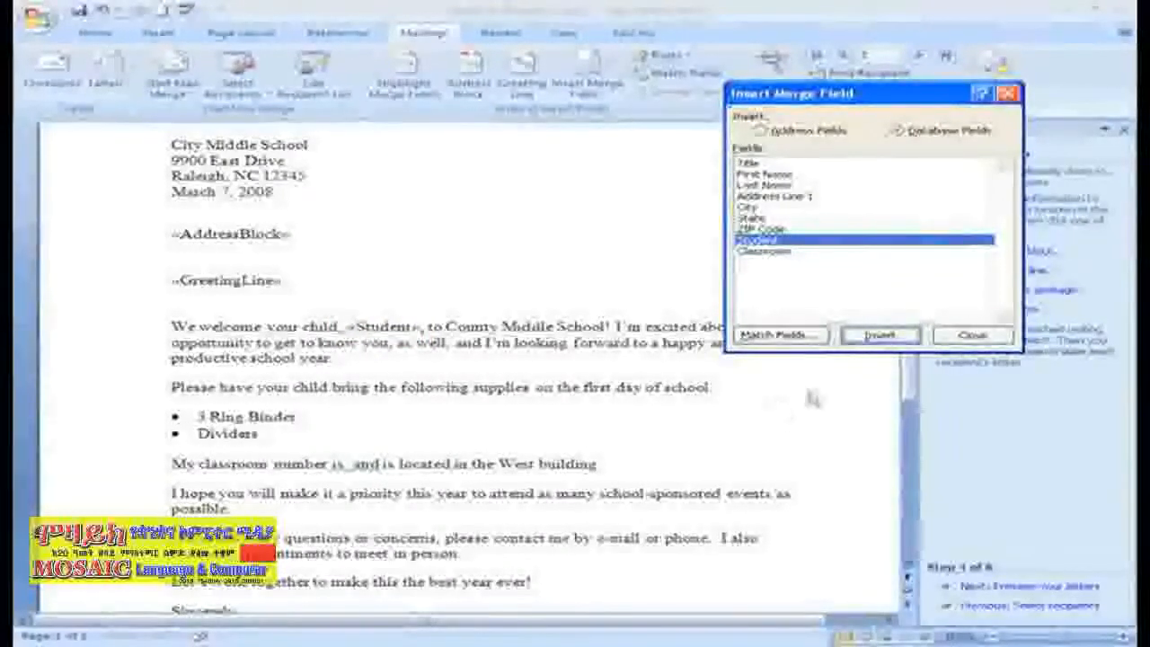
left_click(954, 339)
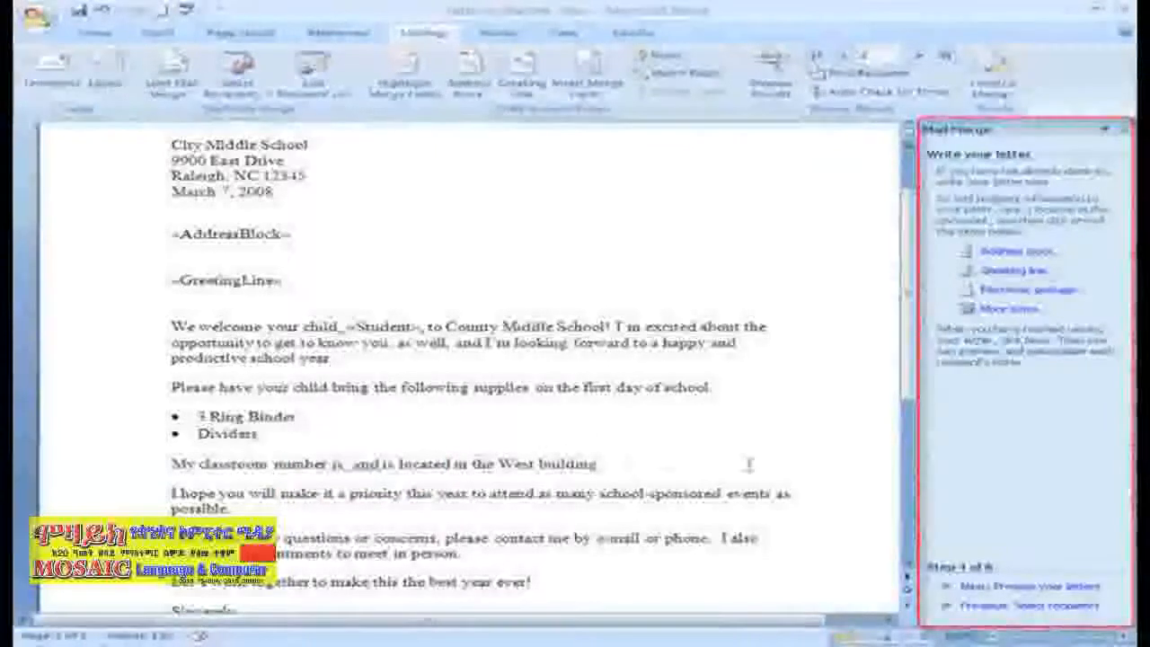
- Insert the Classroom merge field after 'My classroom number is'
left_click(1008, 308)
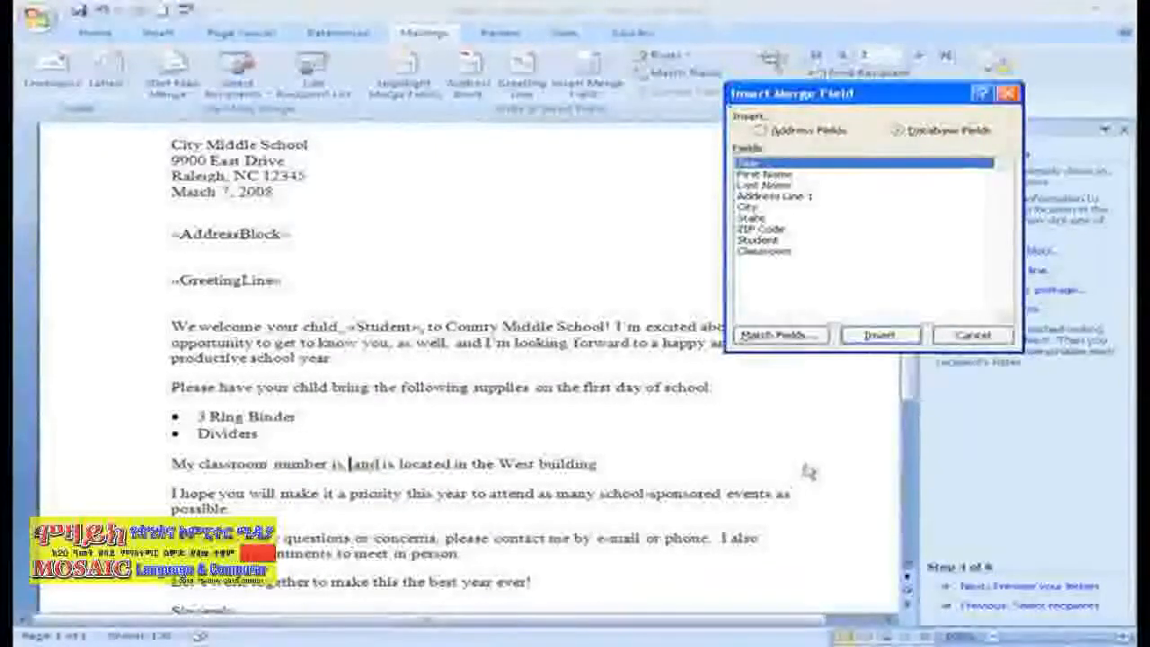
left_click(765, 252)
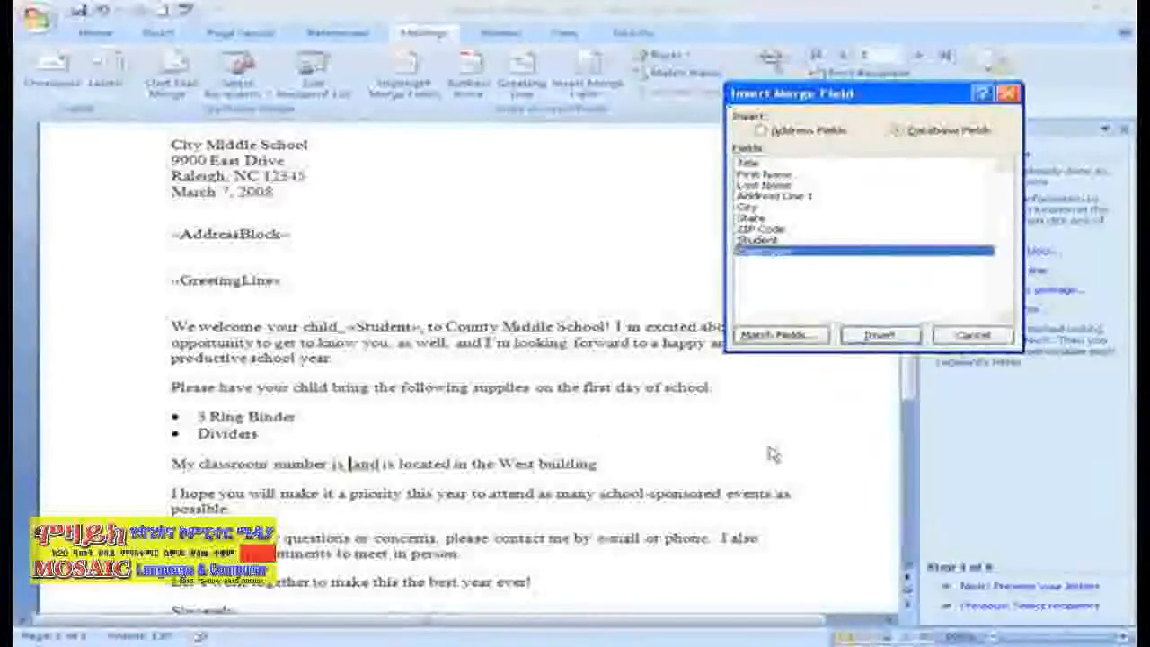
left_click(852, 334)
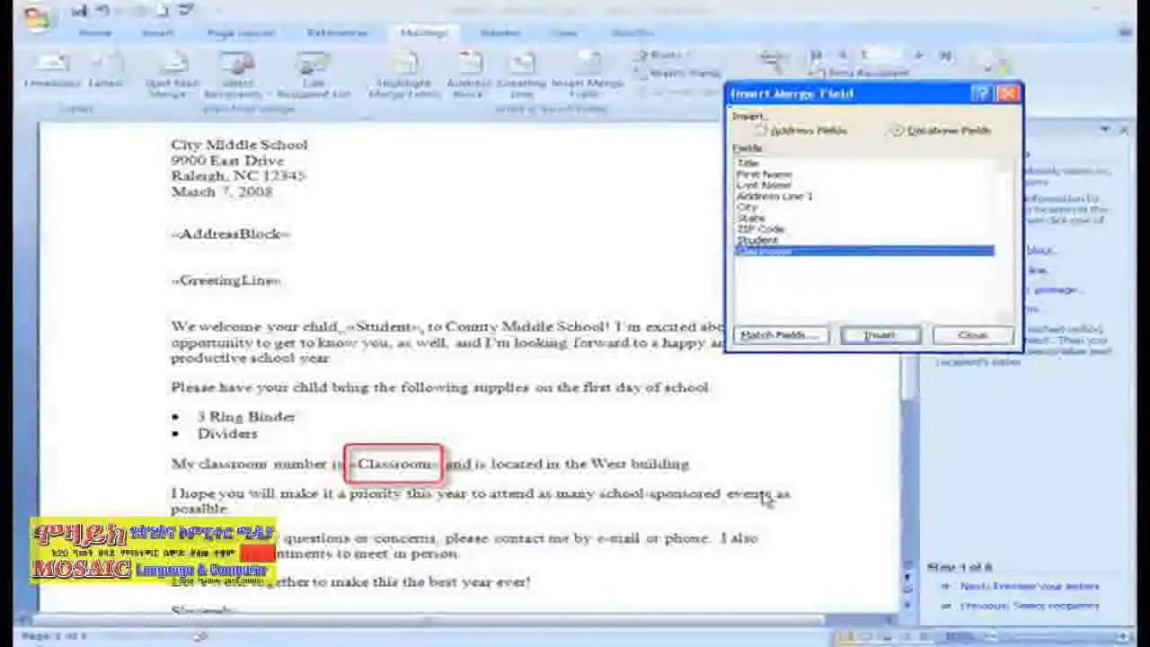
left_click(972, 335)
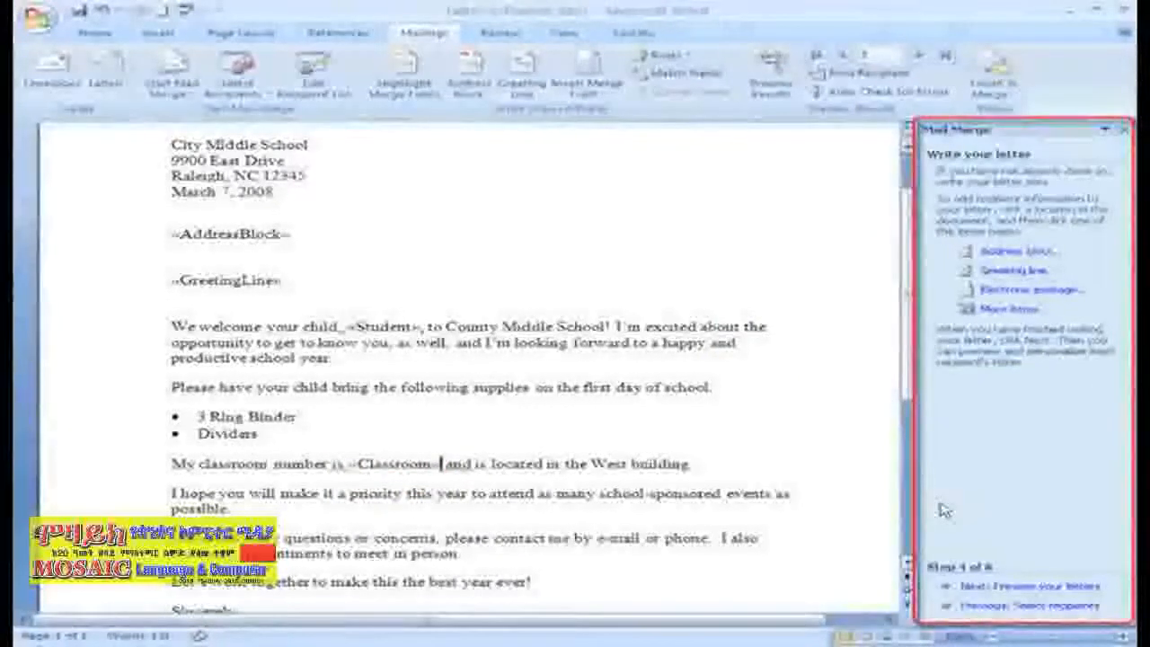
- Preview the merged letters with the previous and next recipient buttons, then proceed to Complete the merge
left_click(1006, 588)
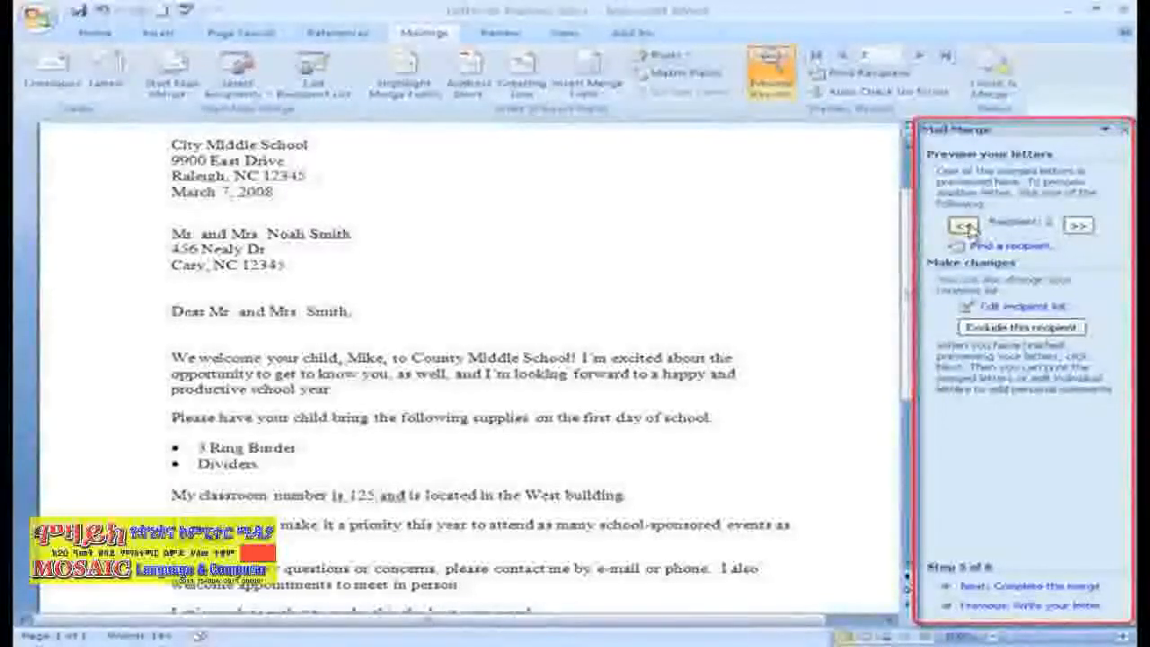
left_click(963, 225)
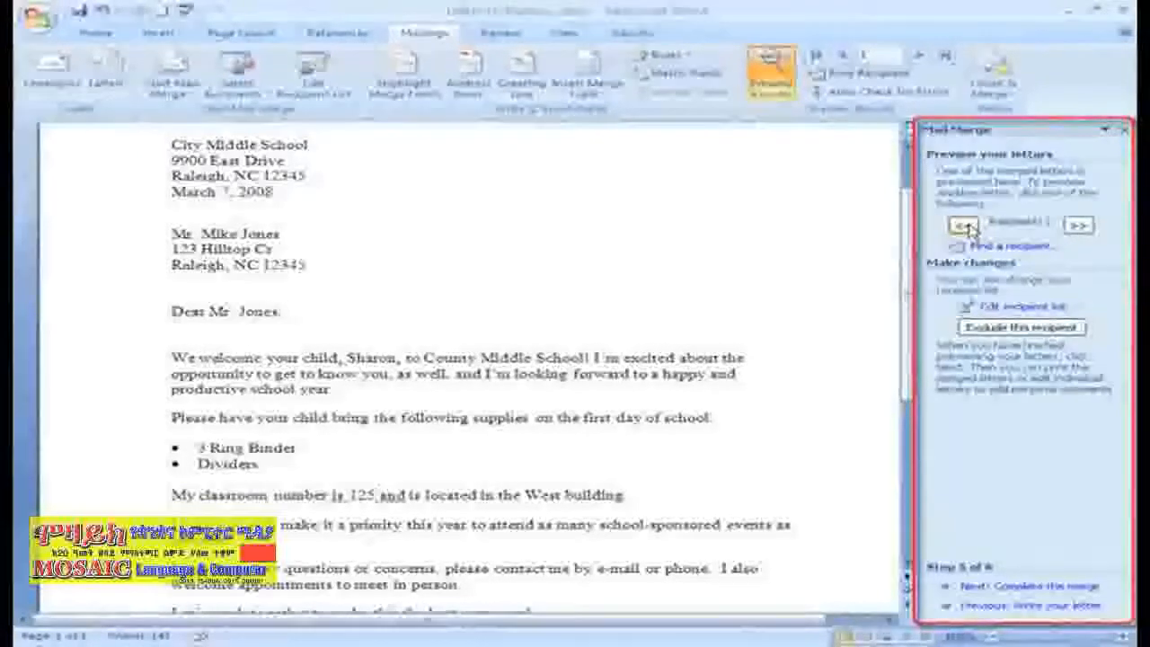
left_click(1079, 226)
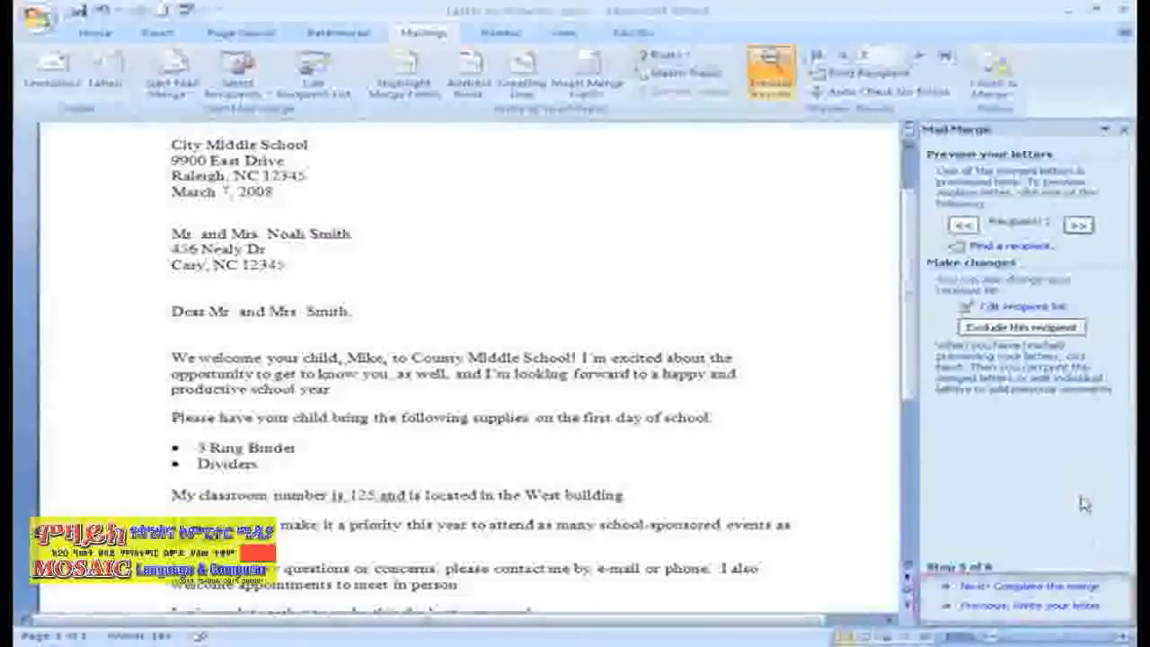
left_click(1084, 587)
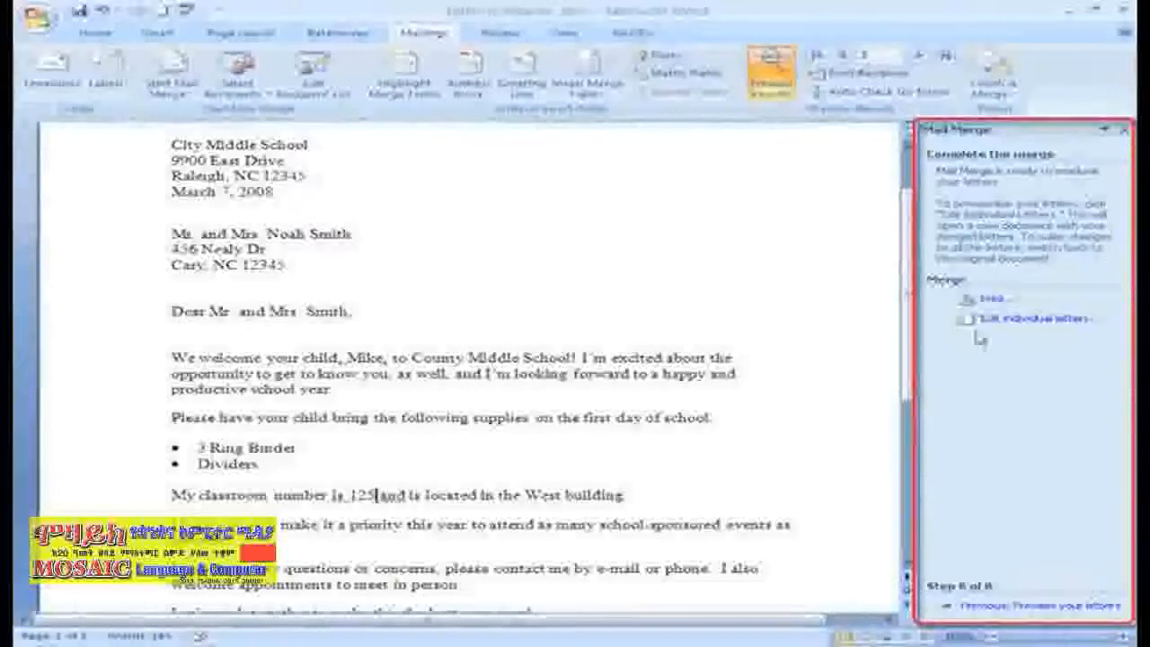
left_click(993, 299)
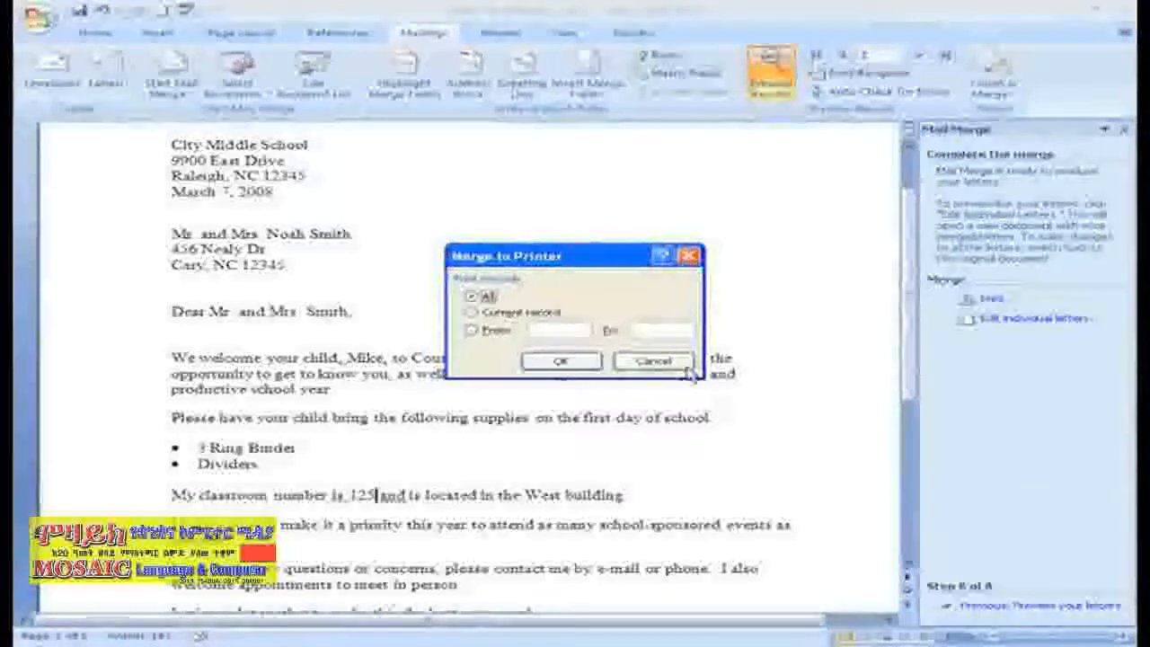
left_click(653, 360)
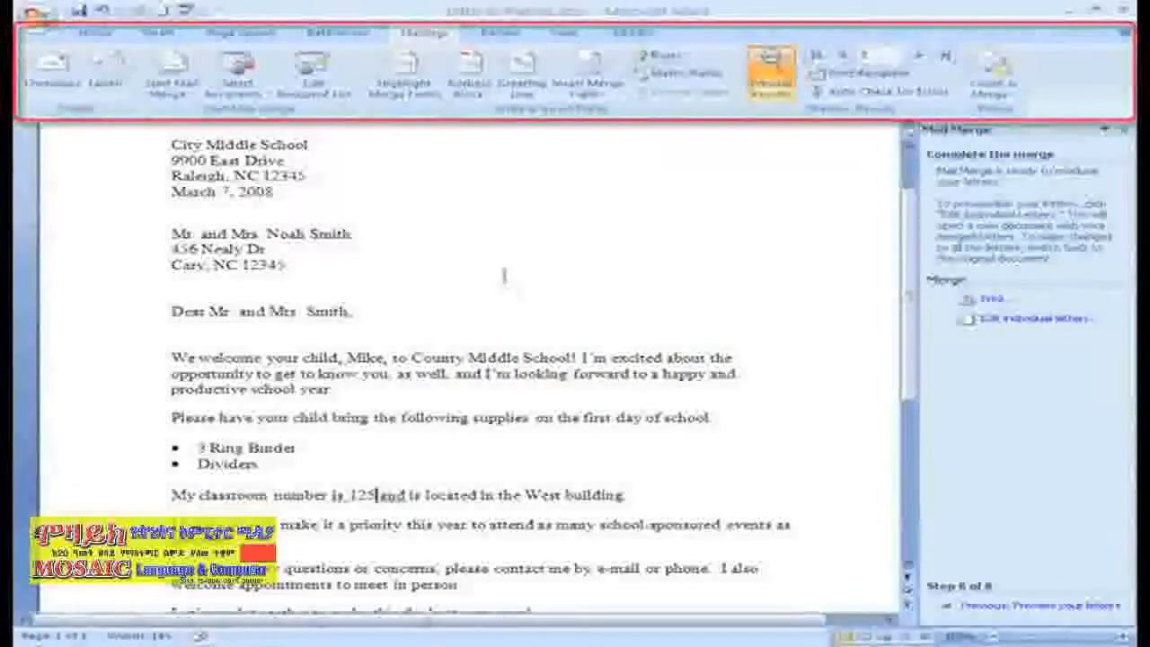
left_click(196, 101)
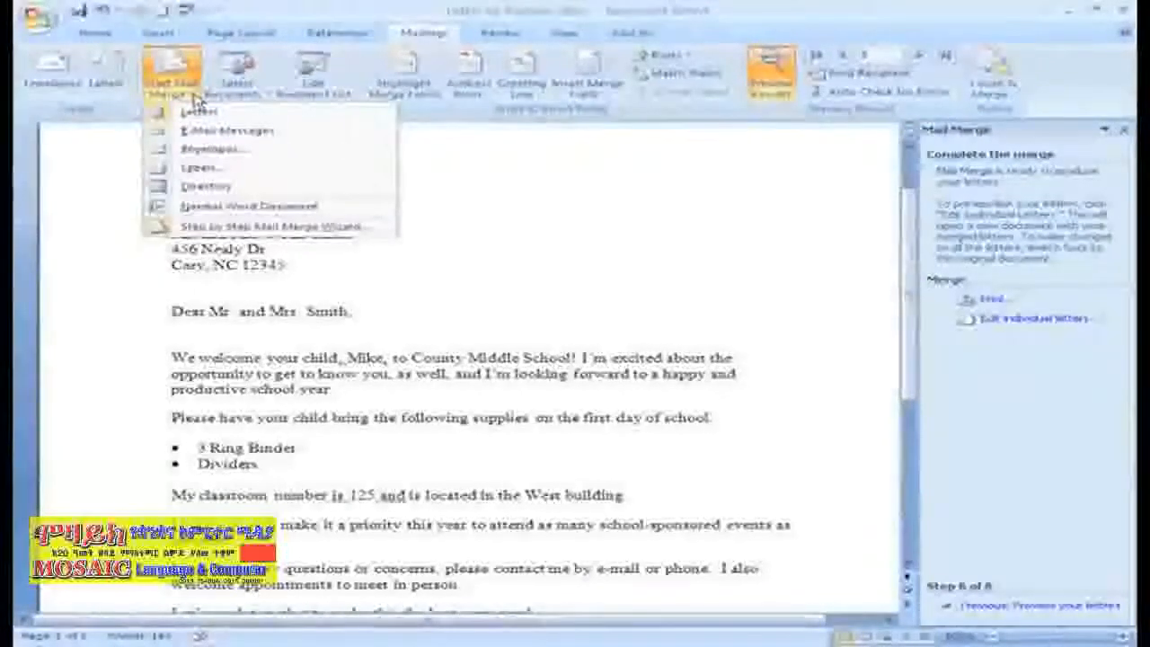
left_click(261, 97)
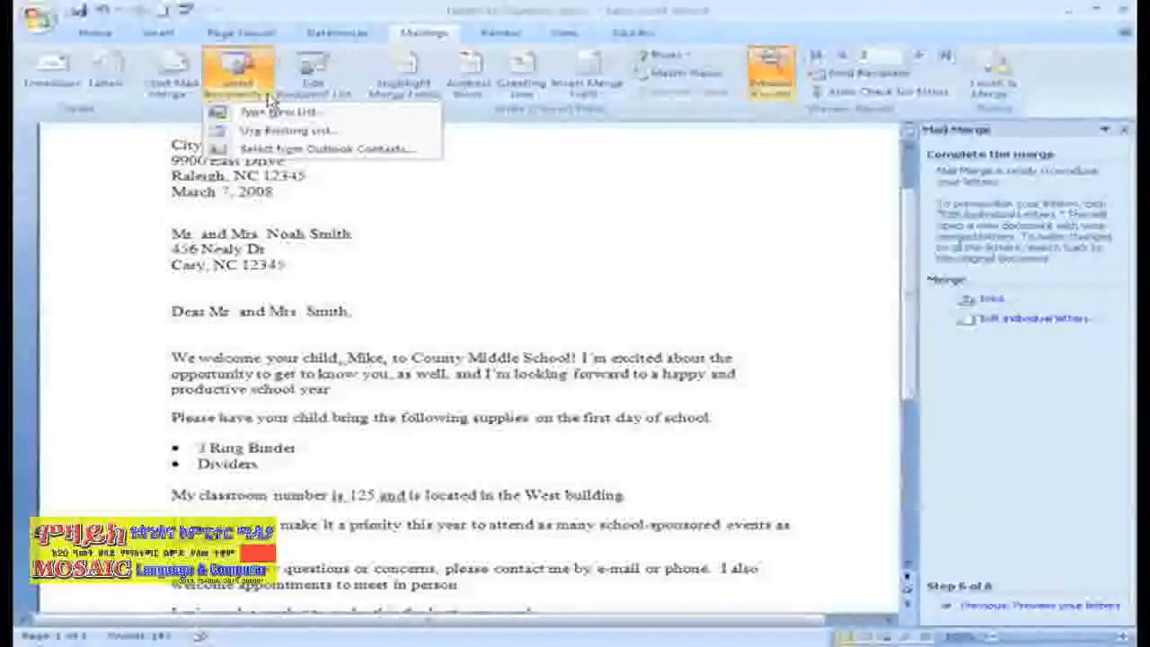
left_click(406, 205)
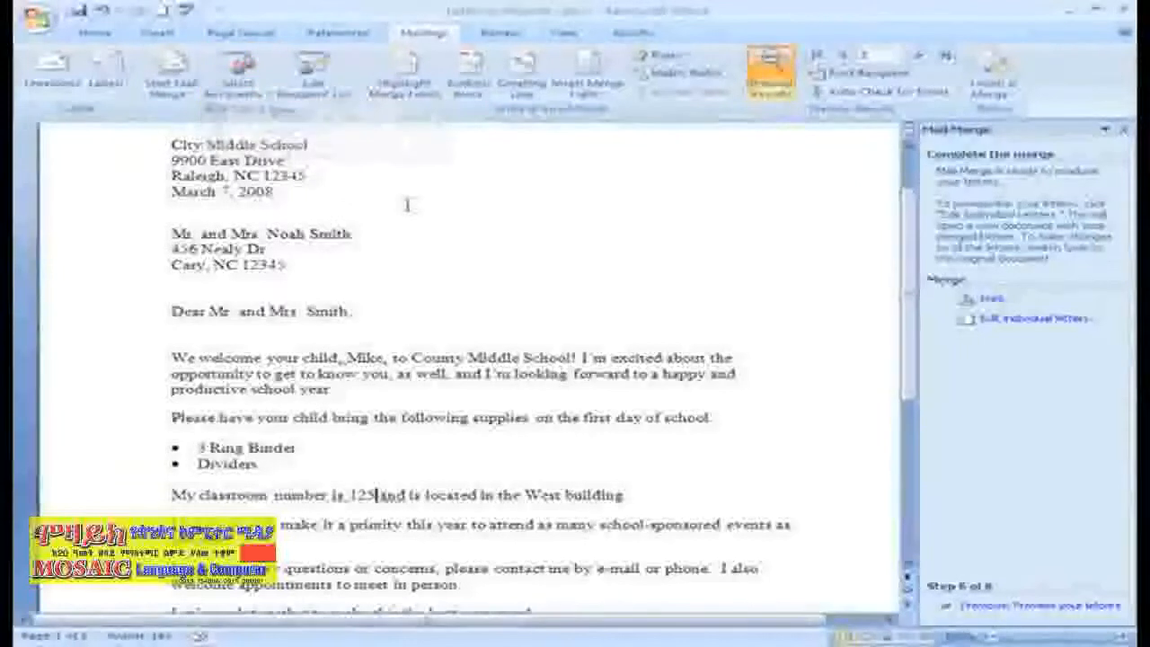